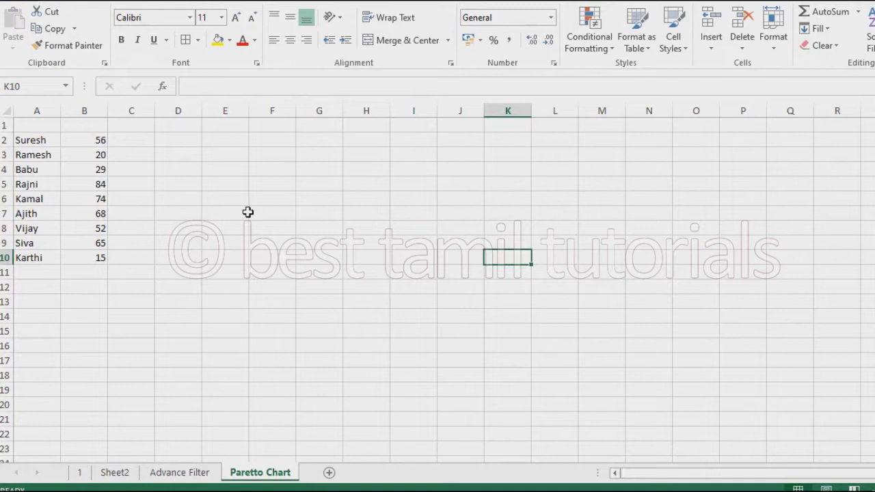
# Step: Select the quantities 56 through 15 in B2:B10 and bring up the Sort & Filter choices
pyautogui.moveTo(27, 139); pyautogui.dragTo(95, 257)
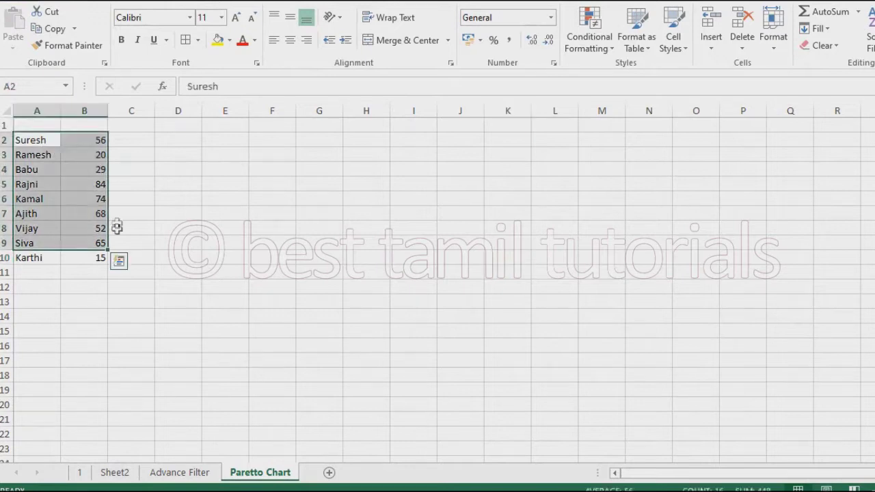
pyautogui.click(137, 197)
pyautogui.moveTo(98, 137); pyautogui.dragTo(96, 257)
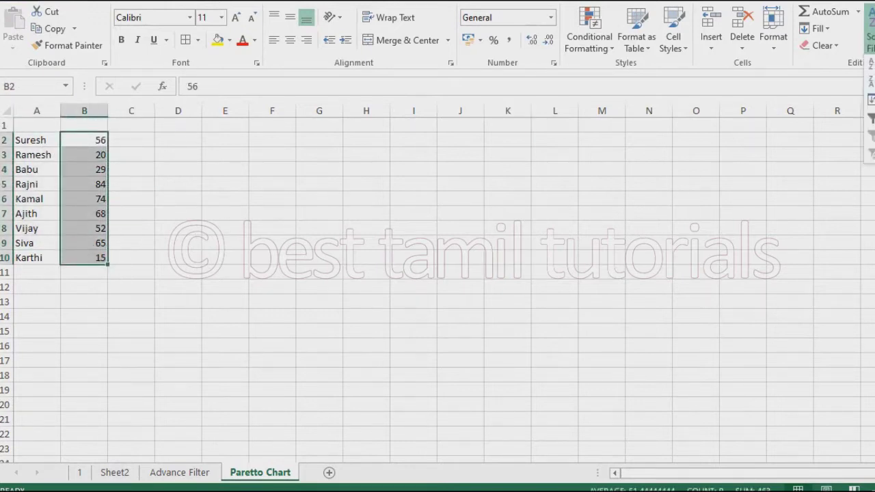
pyautogui.click(320, 214)
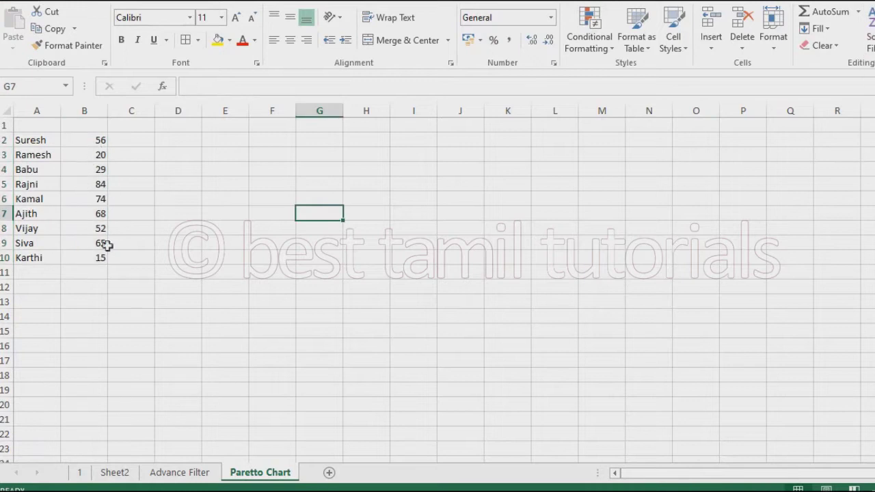
pyautogui.click(101, 142)
pyautogui.click(103, 155)
pyautogui.click(96, 171)
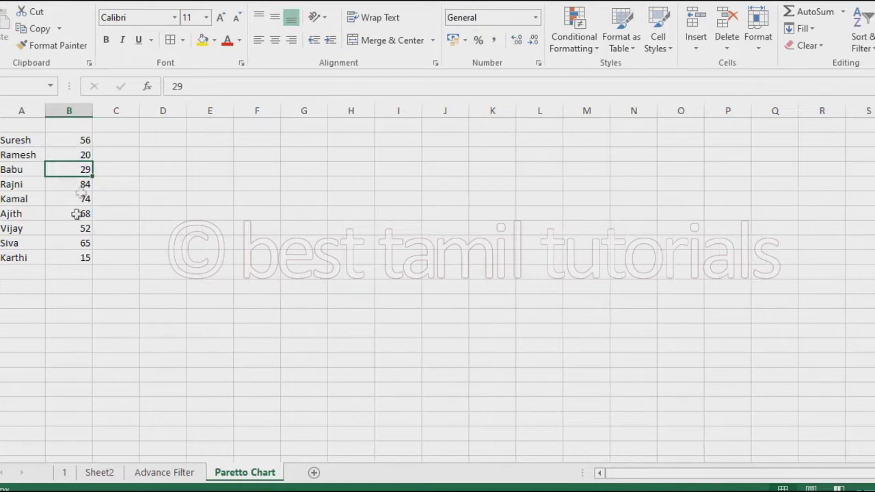
pyautogui.moveTo(75, 140); pyautogui.dragTo(74, 257)
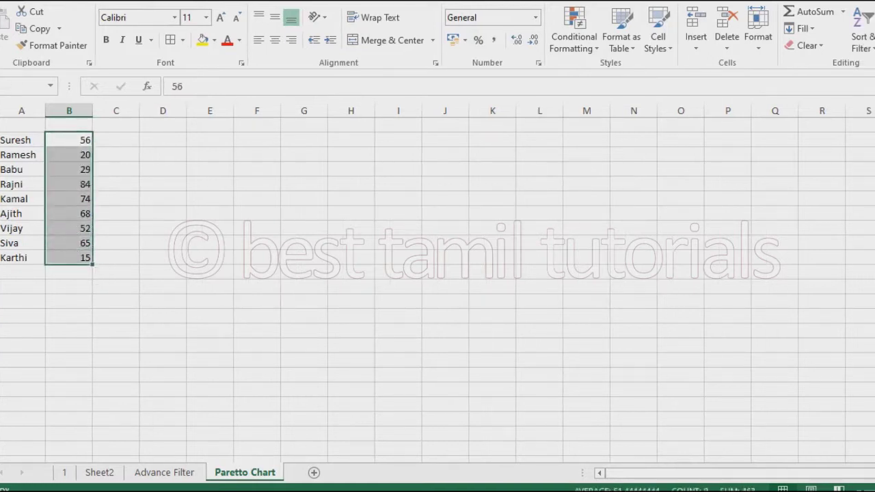
pyautogui.click(871, 51)
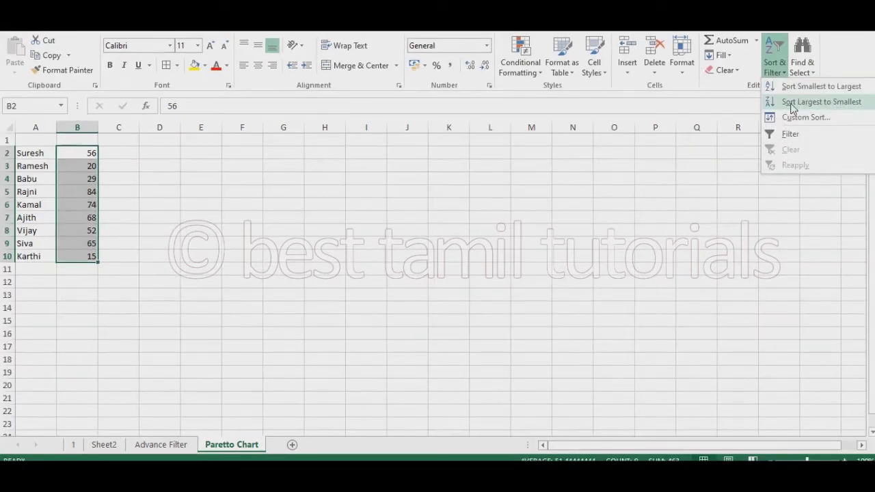
# Step: Sort quantities largest to smallest, expanding the selection so each name stays with its value
pyautogui.click(814, 103)
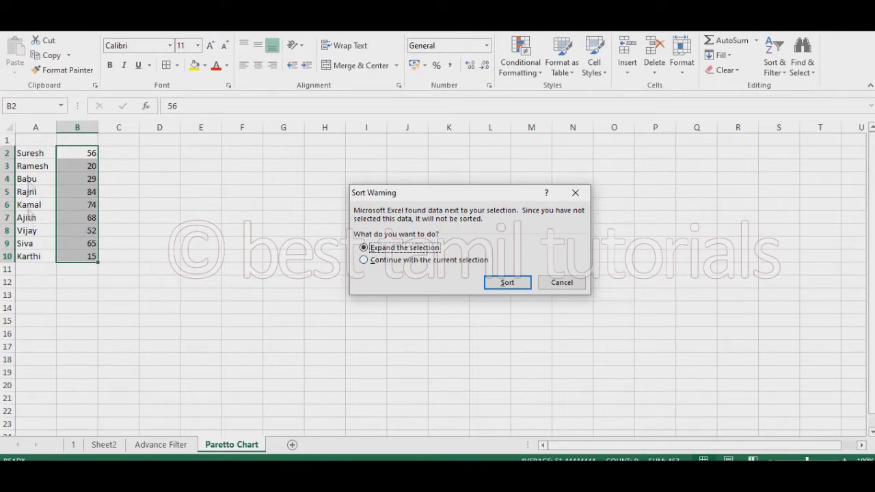
pyautogui.click(517, 287)
pyautogui.click(190, 227)
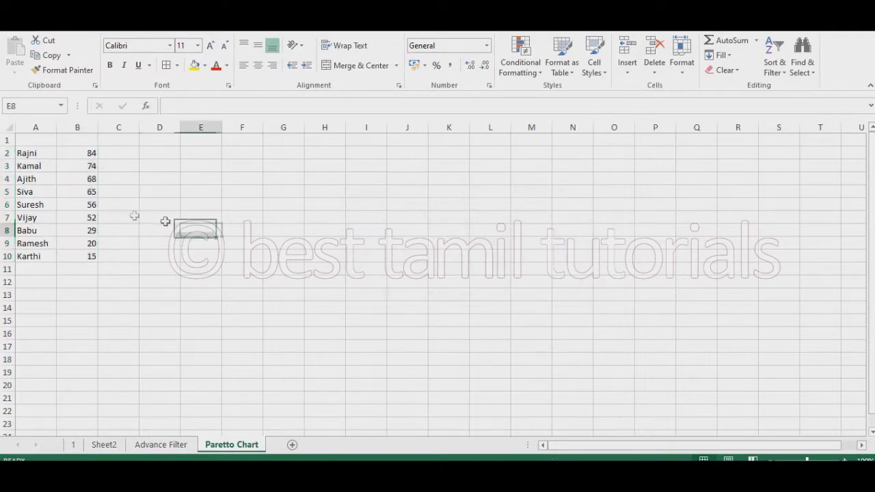
# Step: Review the sorted list: 84 in B2, the smallest in B10, and Suresh in A6
pyautogui.click(90, 207)
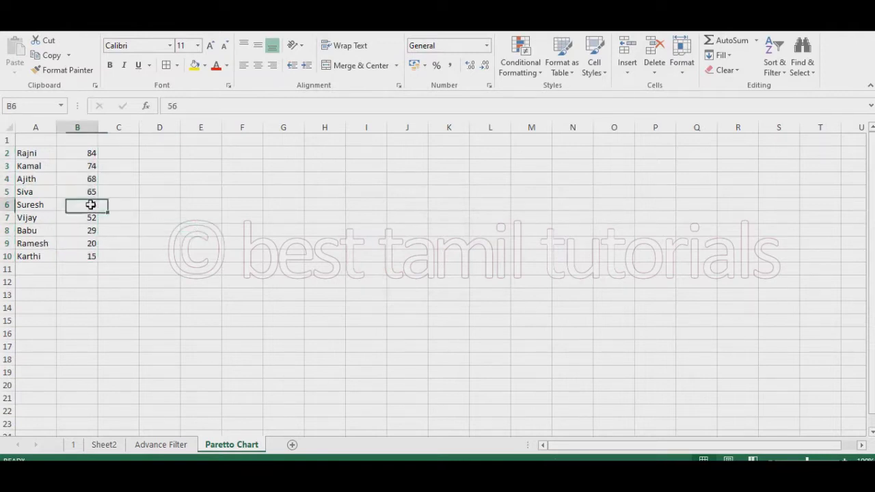
pyautogui.click(91, 152)
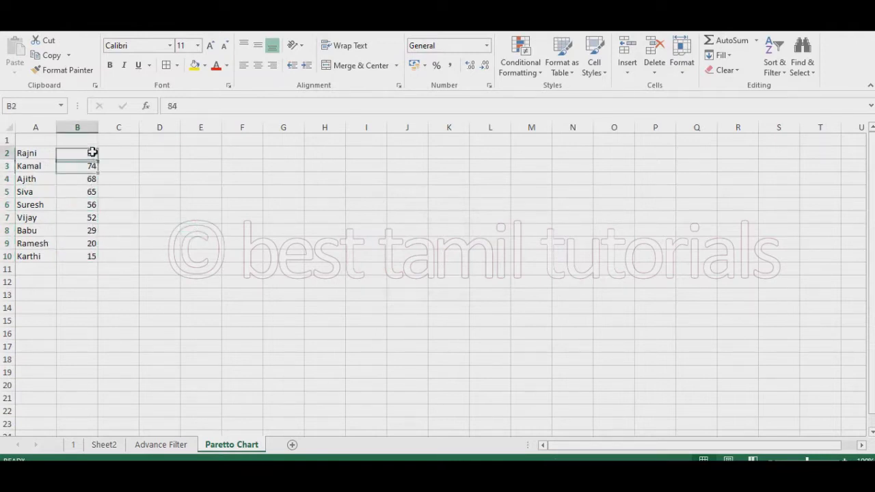
pyautogui.click(86, 253)
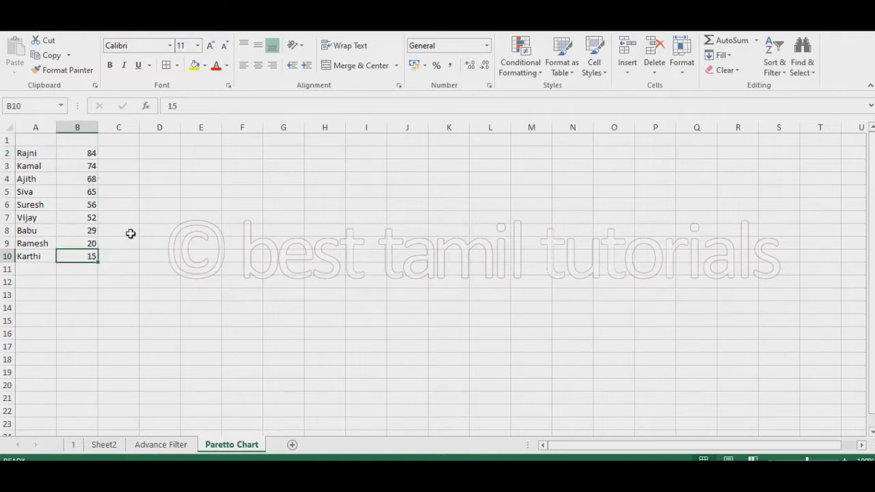
pyautogui.click(96, 206)
pyautogui.click(30, 204)
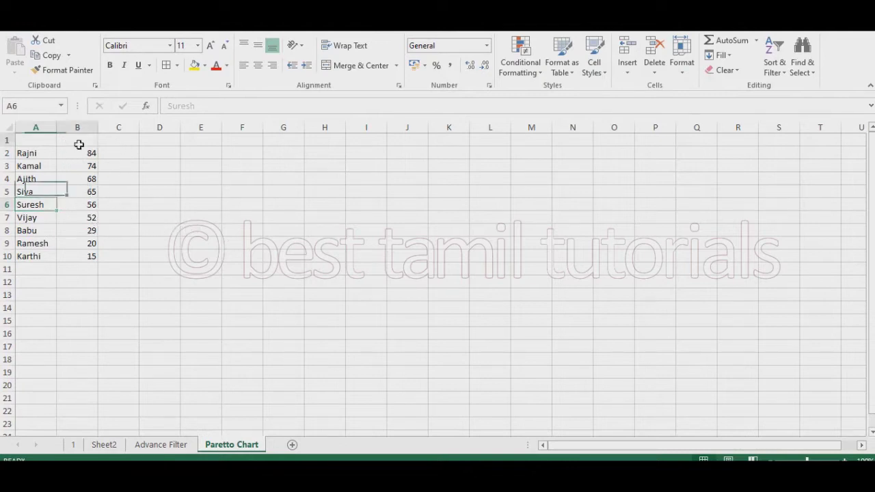
# Step: Enter the heading 'cum' in cell C1
pyautogui.click(77, 140)
pyautogui.press('Right')
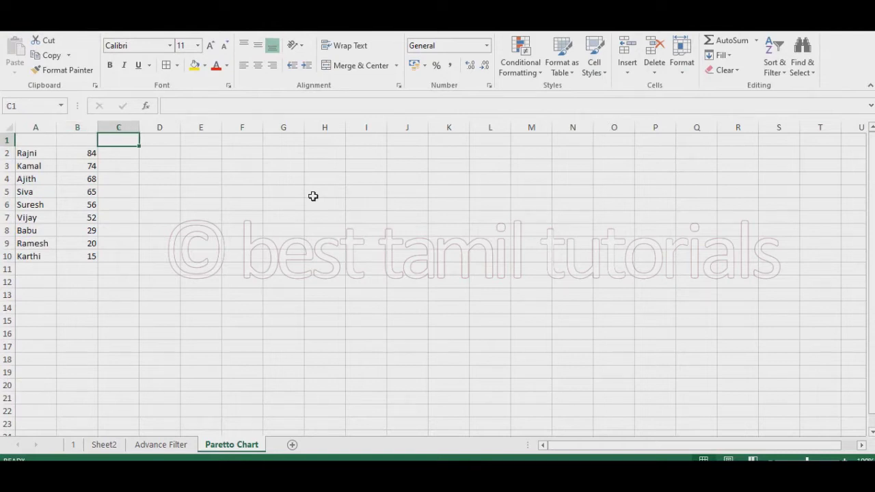
pyautogui.write('cum')
pyautogui.press('Return')
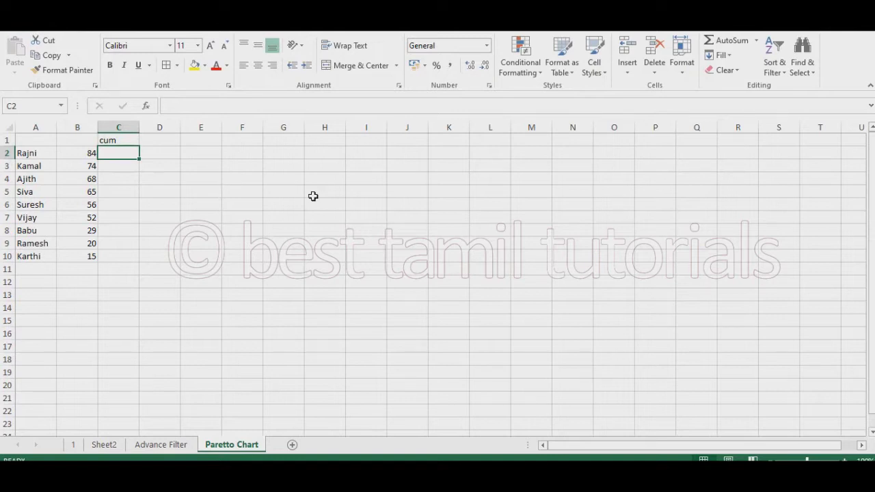
# Step: Enter =B2 in C2 and =B3+C2 in C3, giving running totals 84 and 158
pyautogui.write('=')
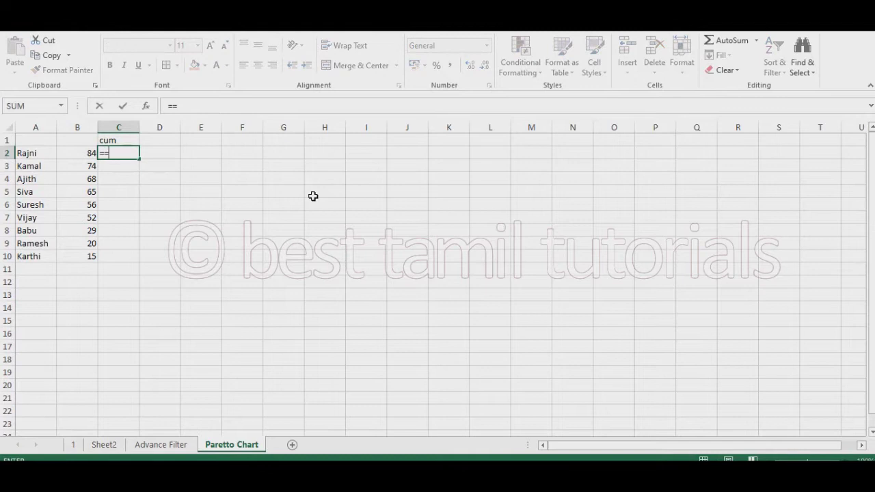
pyautogui.press('Left')
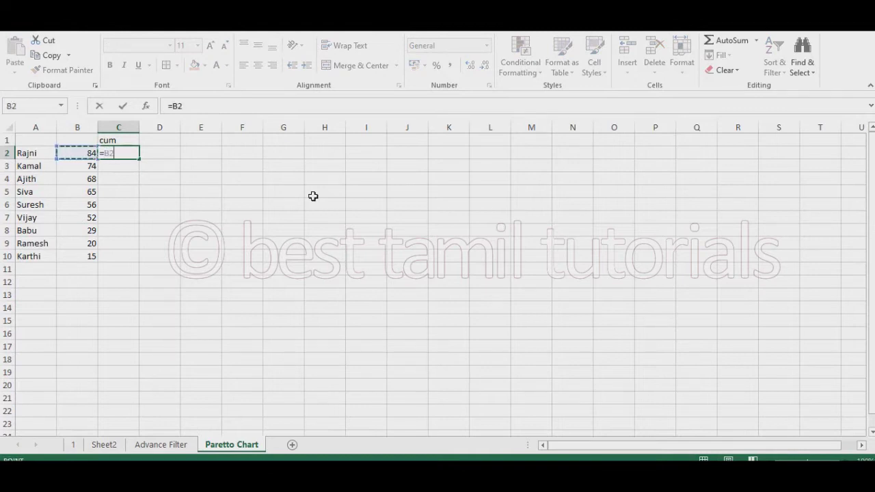
pyautogui.press('Return')
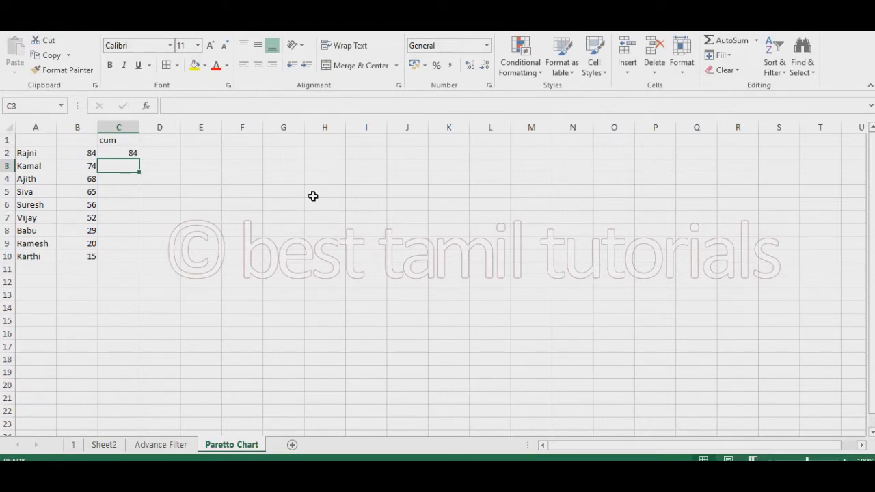
pyautogui.write('=')
pyautogui.press('Left')
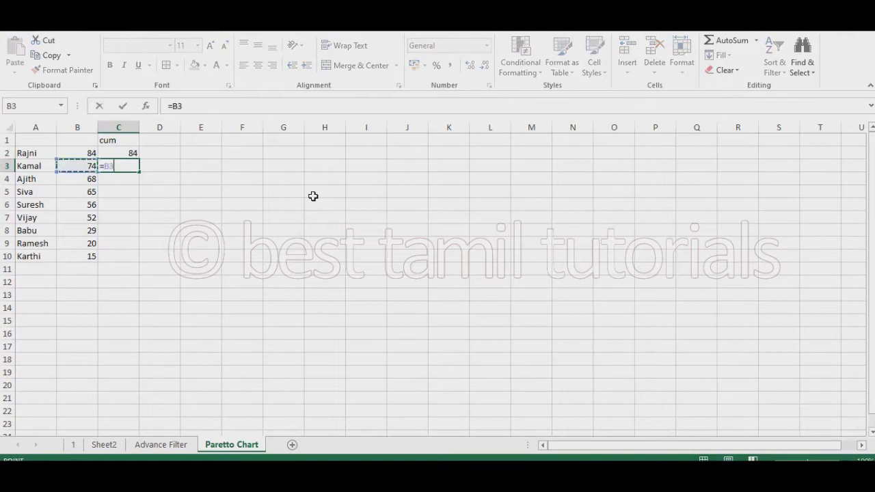
pyautogui.write('+')
pyautogui.press('Up')
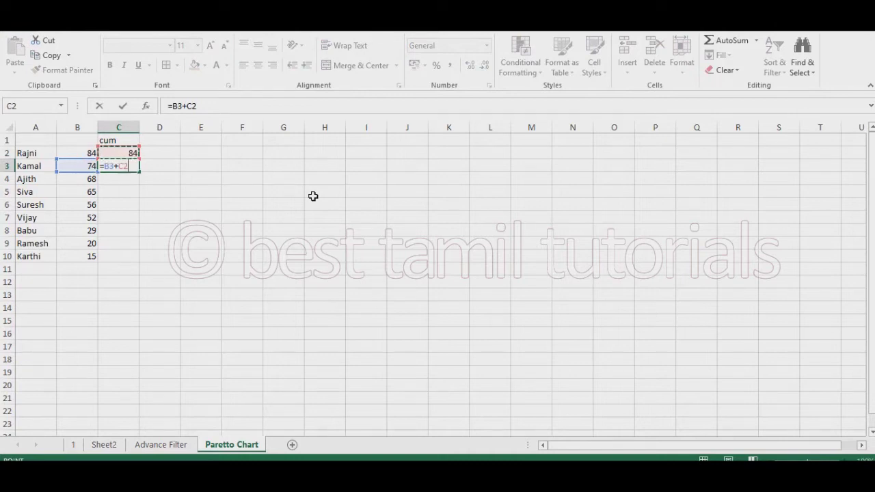
pyautogui.press('Return')
# Step: Enter running-total formulas in C4 and C5, giving 226 and 291
pyautogui.write('=')
pyautogui.press('Left')
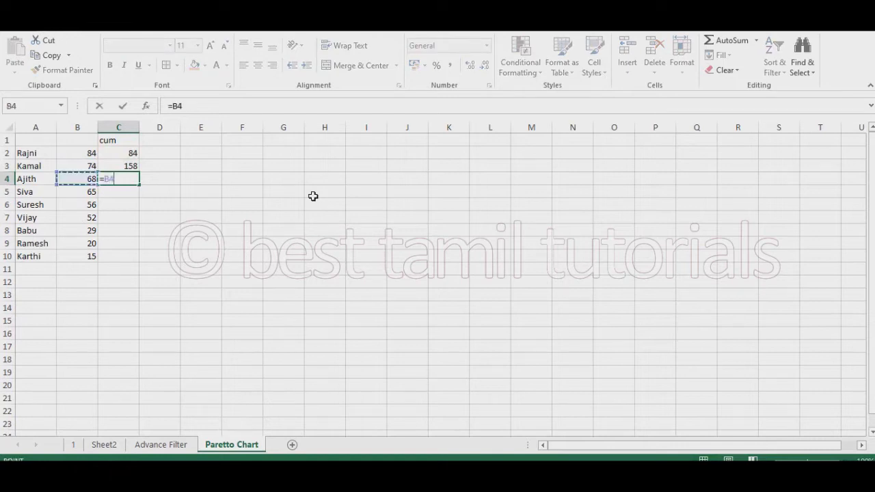
pyautogui.write('+')
pyautogui.press('Up')
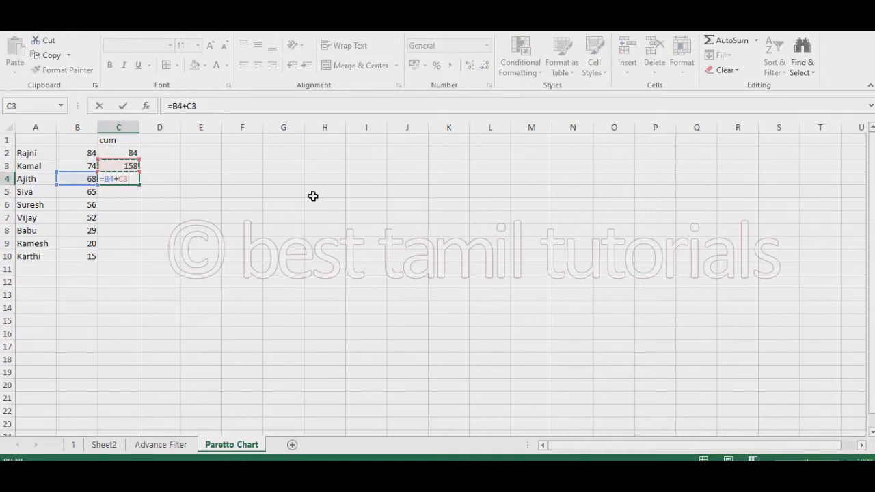
pyautogui.press('Return')
pyautogui.write('=')
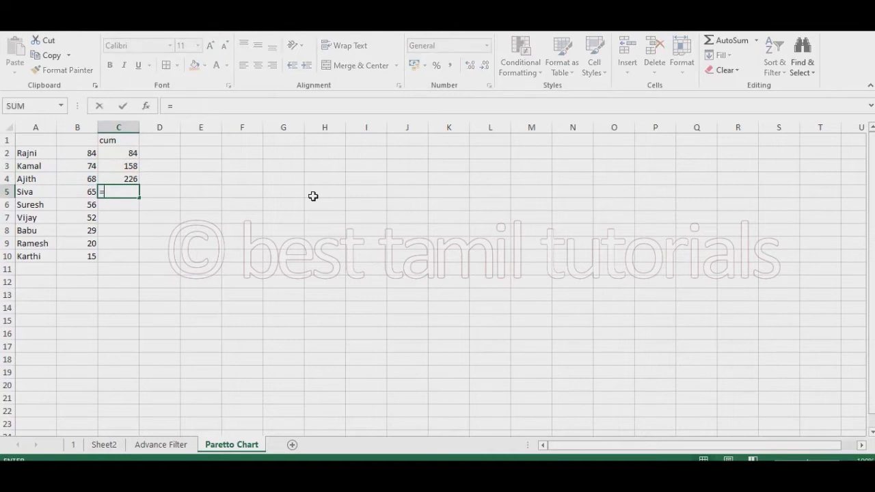
pyautogui.press('Left')
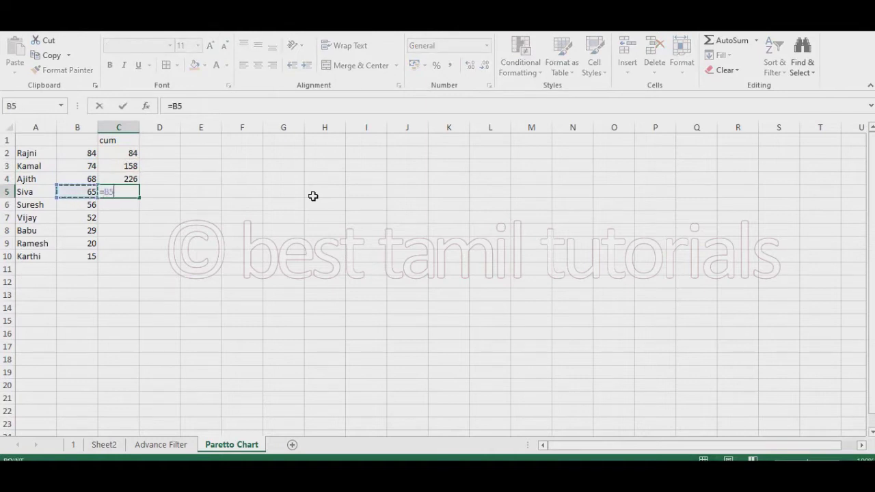
pyautogui.write('+')
pyautogui.press('Up')
pyautogui.press('Return')
# Step: Enter C6's running total 347 and start the =B7 formula in C7
pyautogui.write('=')
pyautogui.press('Left')
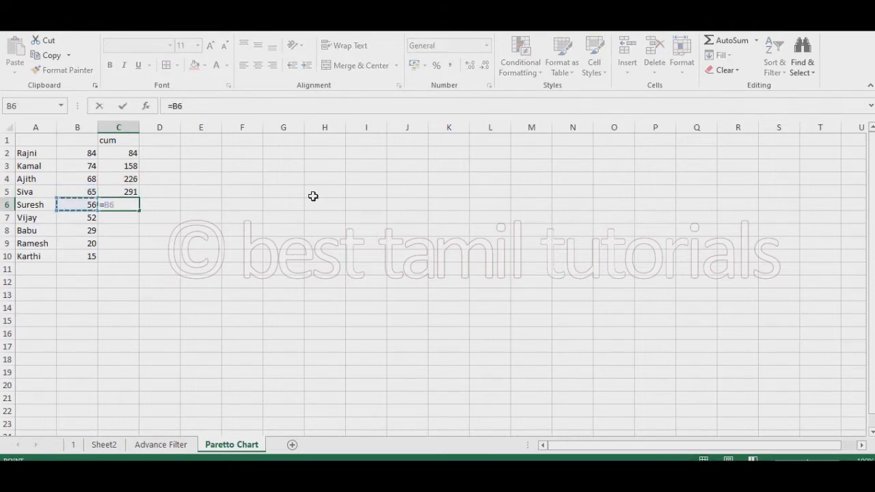
pyautogui.write('+')
pyautogui.press('Up')
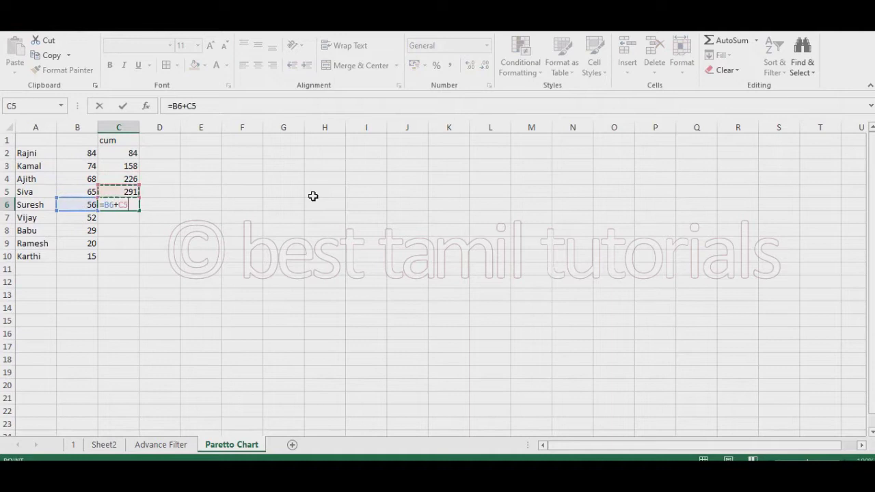
pyautogui.press('Return')
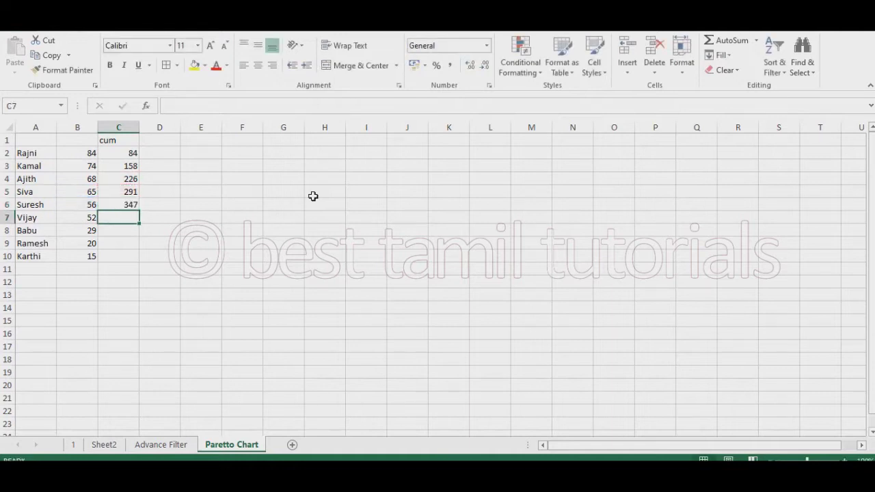
pyautogui.write('=')
pyautogui.press('Left')
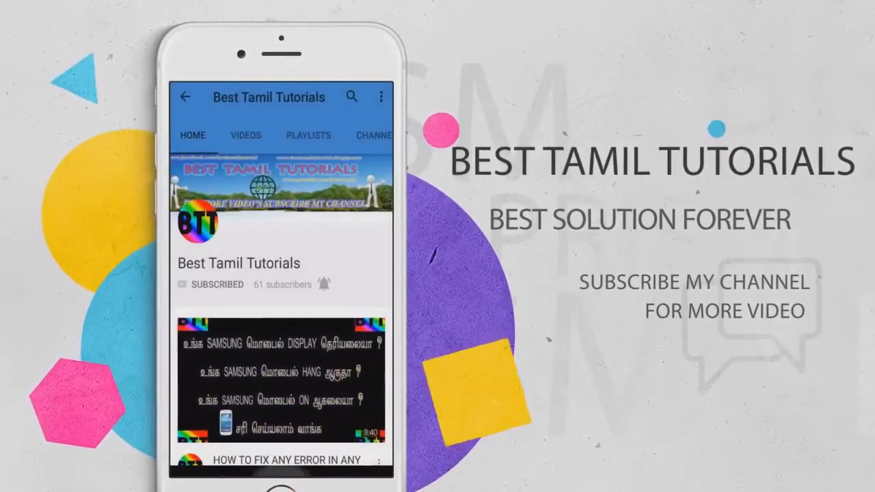
# Step: Finish the running totals in C7 and C8, giving 399 and 428
pyautogui.write('+')
pyautogui.press('Up')
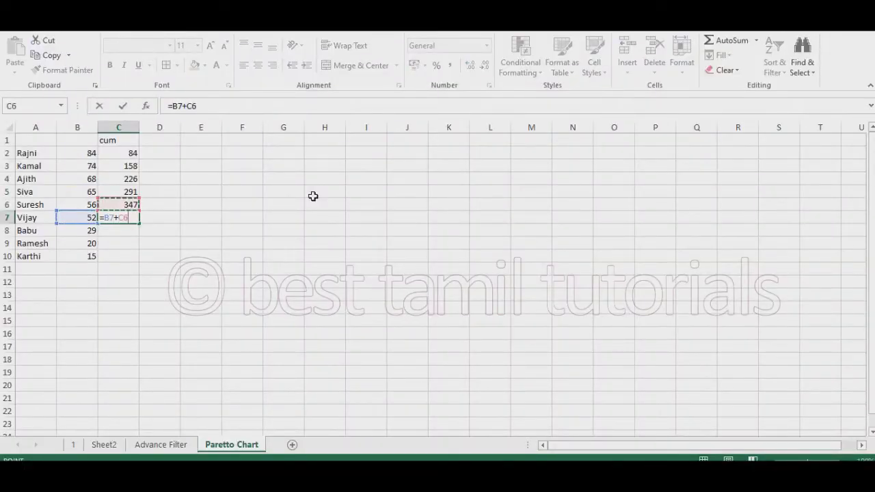
pyautogui.press('Return')
pyautogui.write('=')
pyautogui.press('Left')
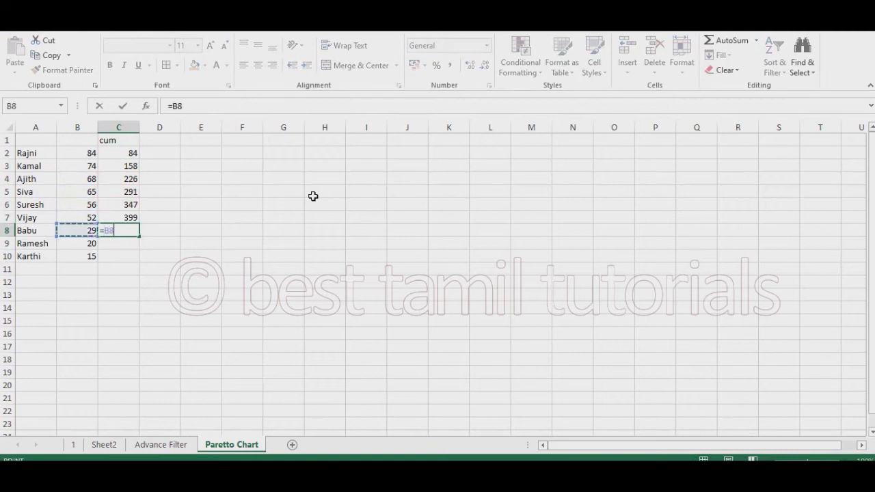
pyautogui.write('+')
pyautogui.press('Up')
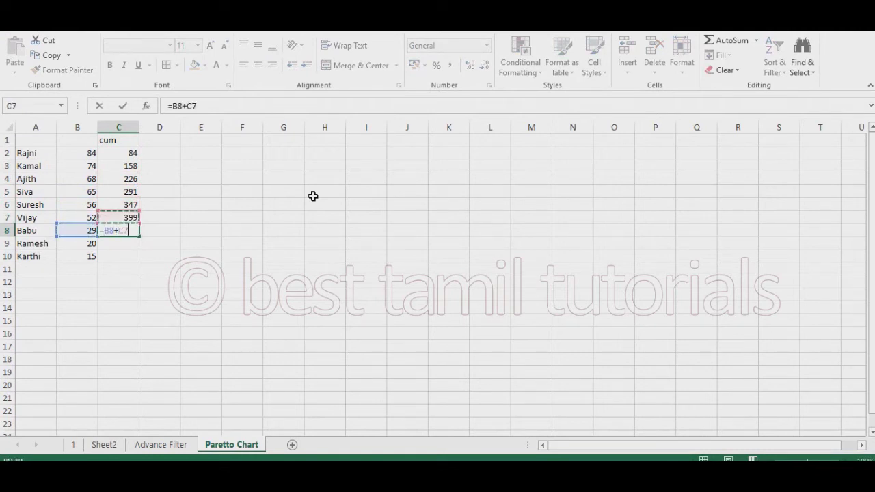
pyautogui.press('Return')
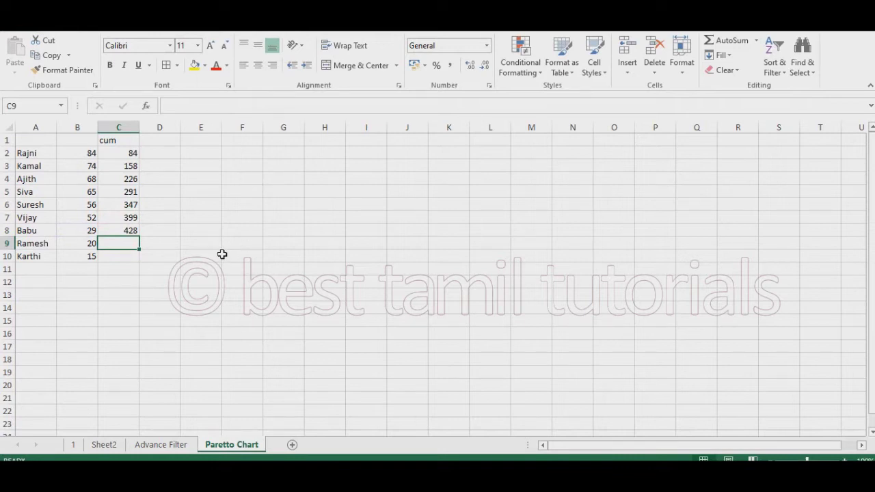
# Step: Clear C4 through C8, keeping only 84 in C2 and 158 in C3
pyautogui.press('Up')
pyautogui.press('Delete')
pyautogui.press('Up')
pyautogui.press('Delete')
pyautogui.press('Up')
pyautogui.press('Delete')
pyautogui.press('Up')
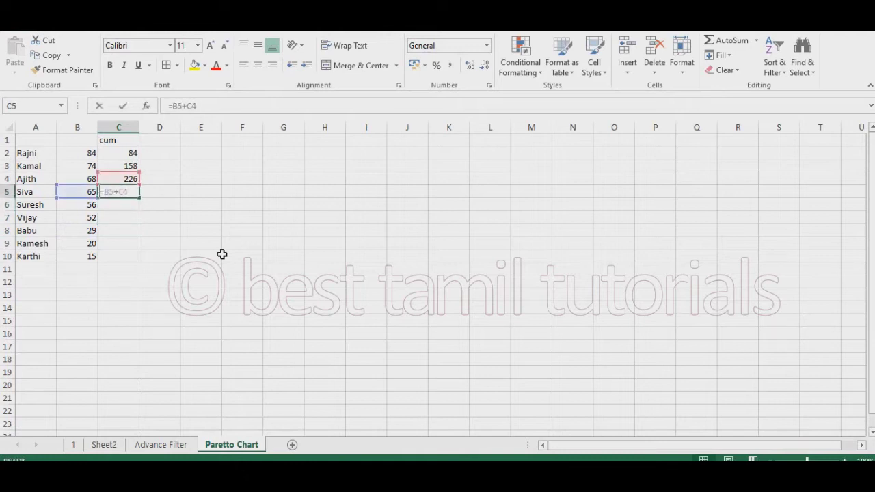
pyautogui.press('BackSpace')
pyautogui.press('Up')
pyautogui.press('Delete')
pyautogui.press('Up')
pyautogui.press('Up')
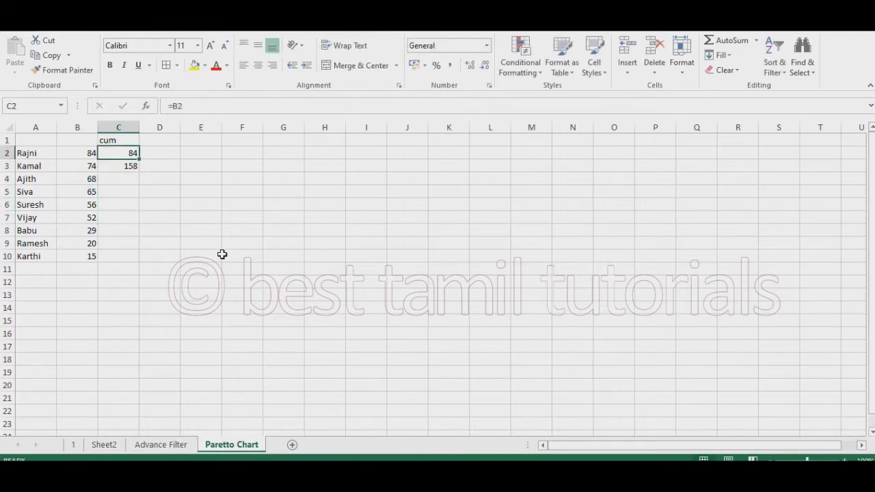
pyautogui.press('Down')
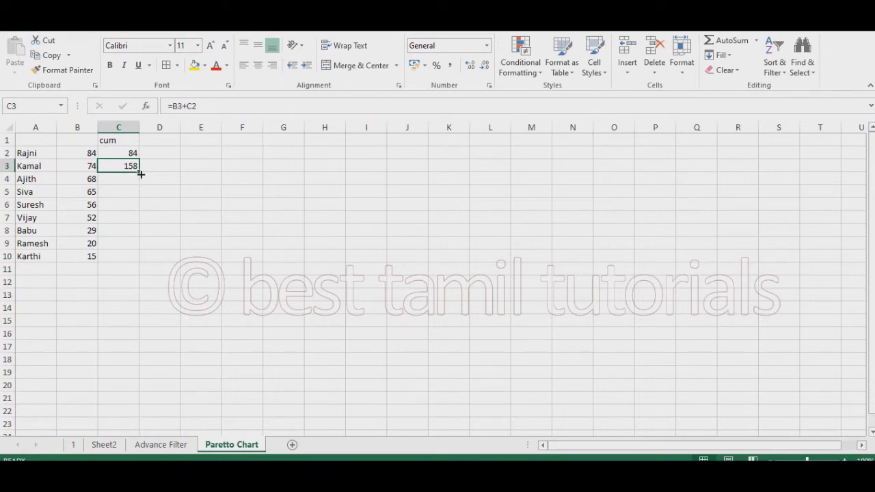
# Step: Fill C3's =B3+C2 down to C10 so totals reach 463, then check the C2 and C3 formulas
pyautogui.doubleClick(140, 175)
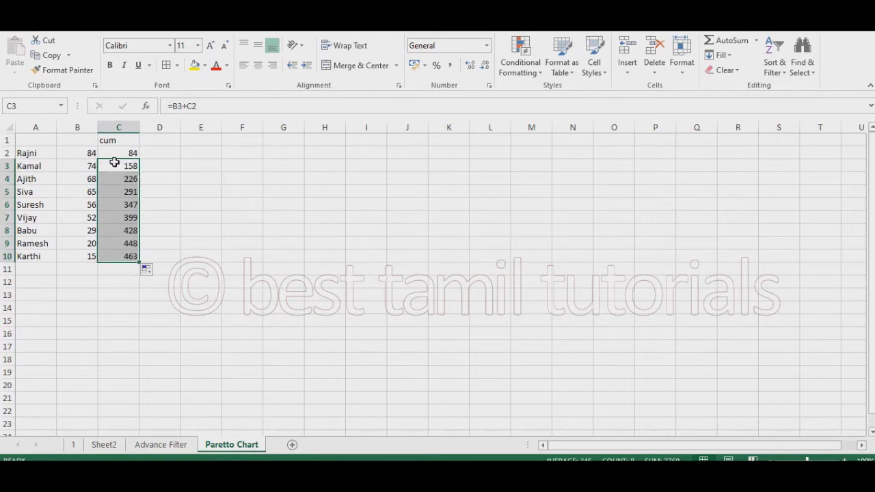
pyautogui.click(168, 210)
pyautogui.click(134, 155)
pyautogui.click(123, 164)
pyautogui.click(124, 154)
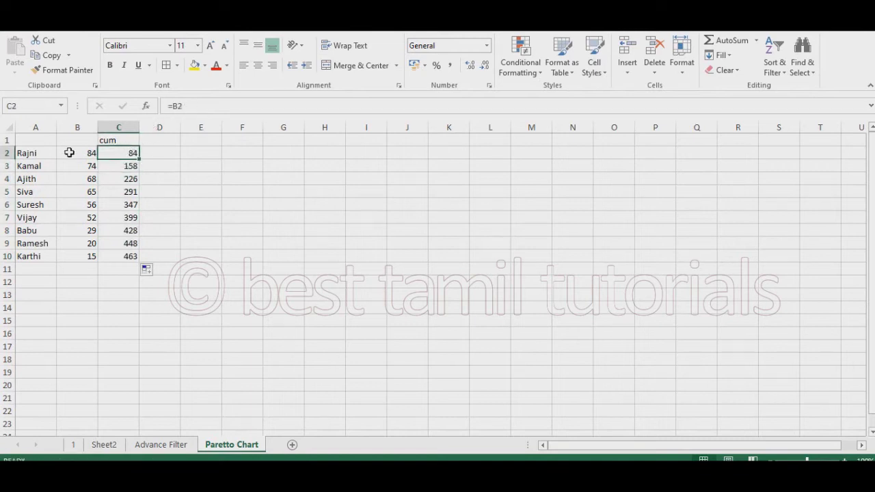
pyautogui.click(125, 171)
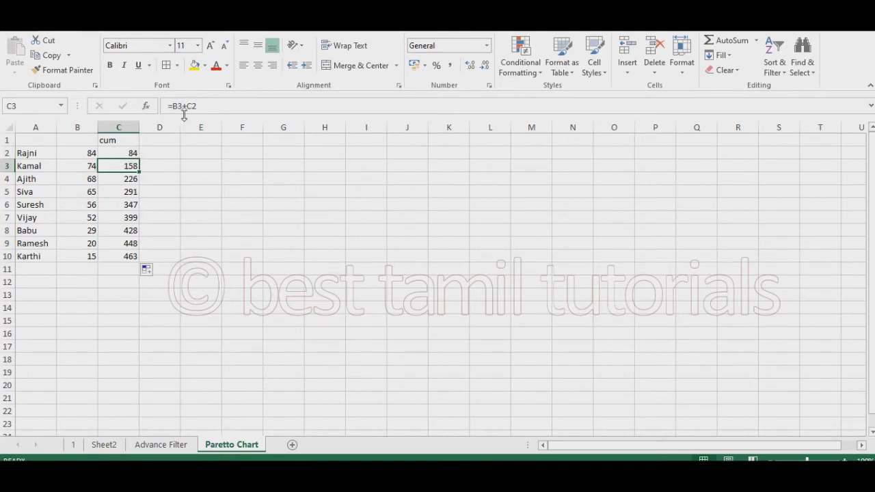
pyautogui.moveTo(134, 152); pyautogui.dragTo(133, 262)
pyautogui.click(141, 167)
pyautogui.press('Delete')
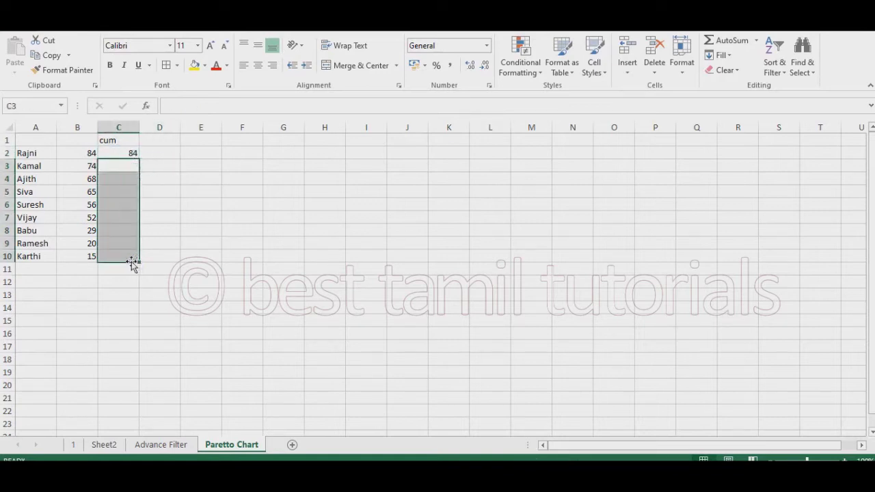
pyautogui.click(133, 154)
pyautogui.doubleClick(139, 160)
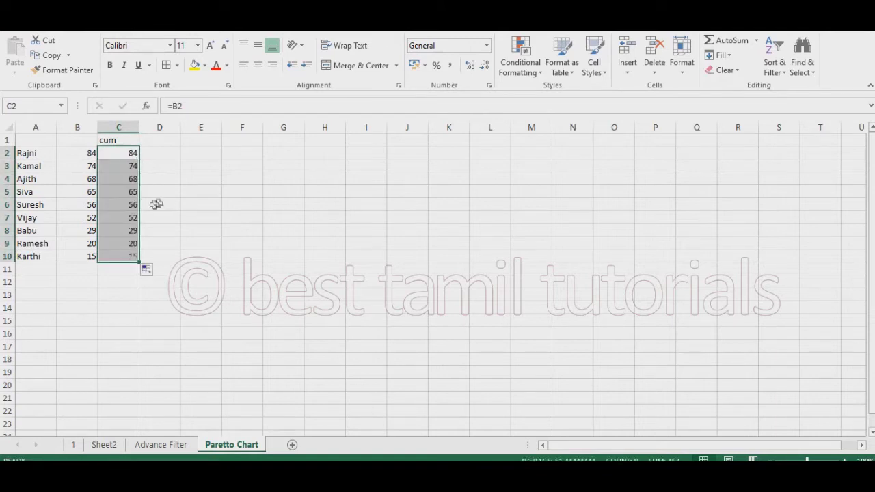
pyautogui.click(315, 227)
pyautogui.moveTo(123, 168); pyautogui.dragTo(126, 255)
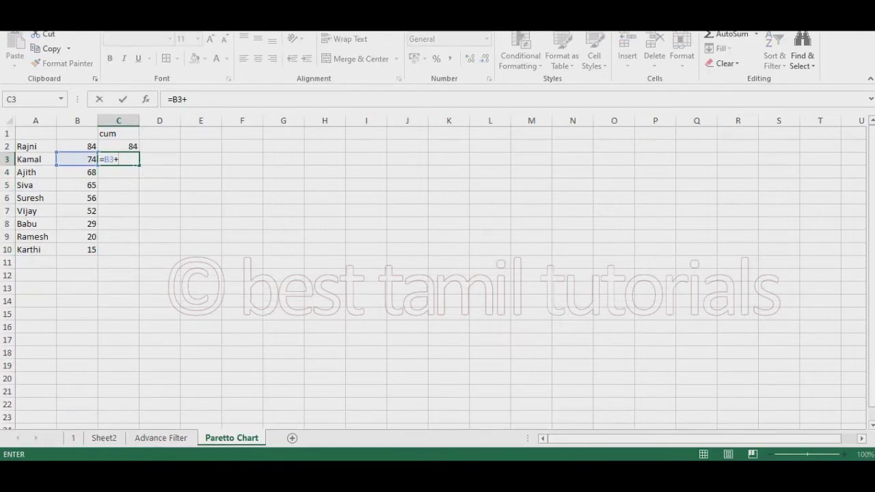
pyautogui.click(122, 146)
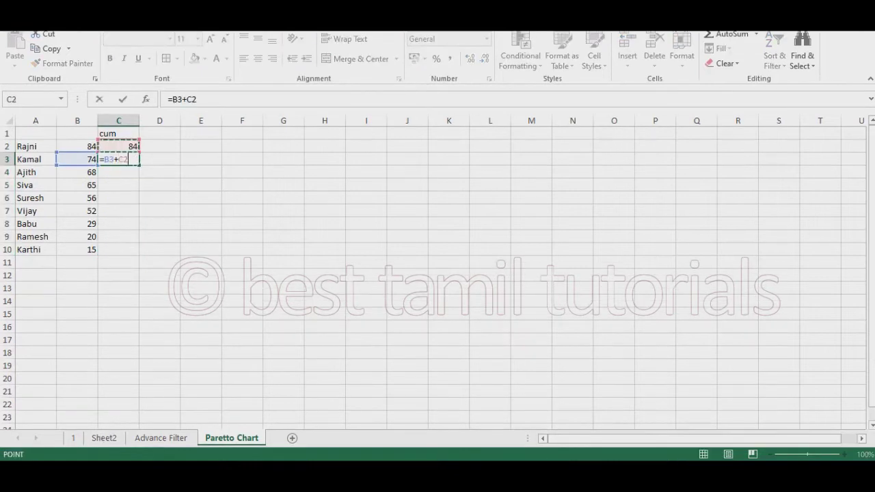
pyautogui.press('Return')
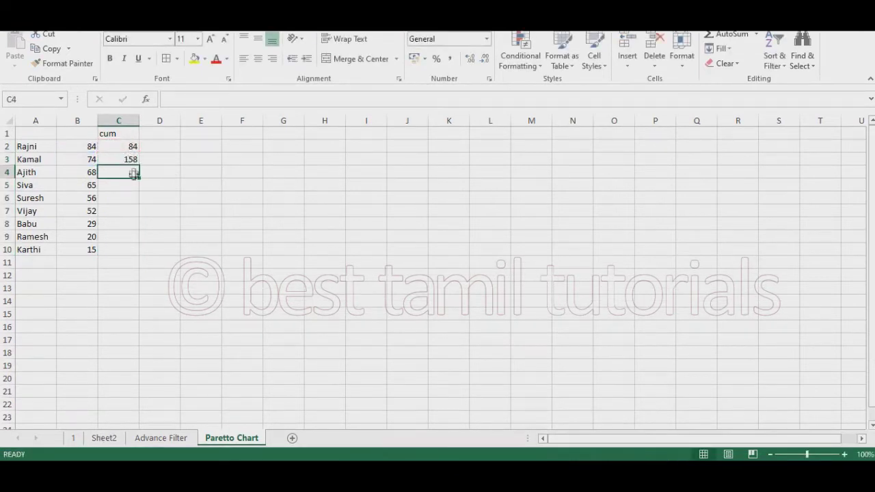
pyautogui.click(130, 158)
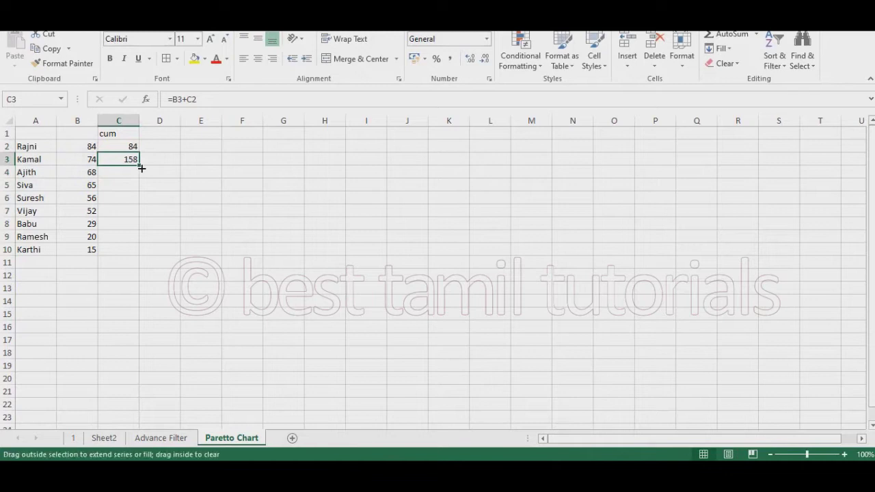
pyautogui.doubleClick(140, 167)
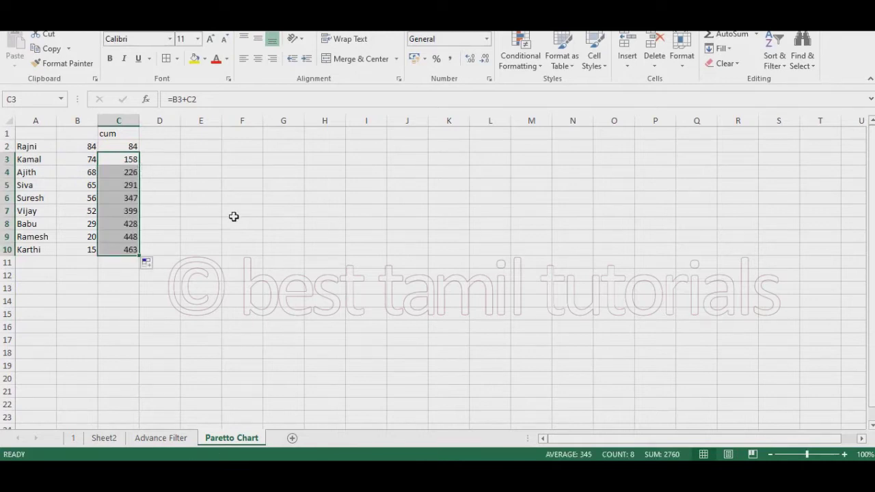
pyautogui.click(204, 239)
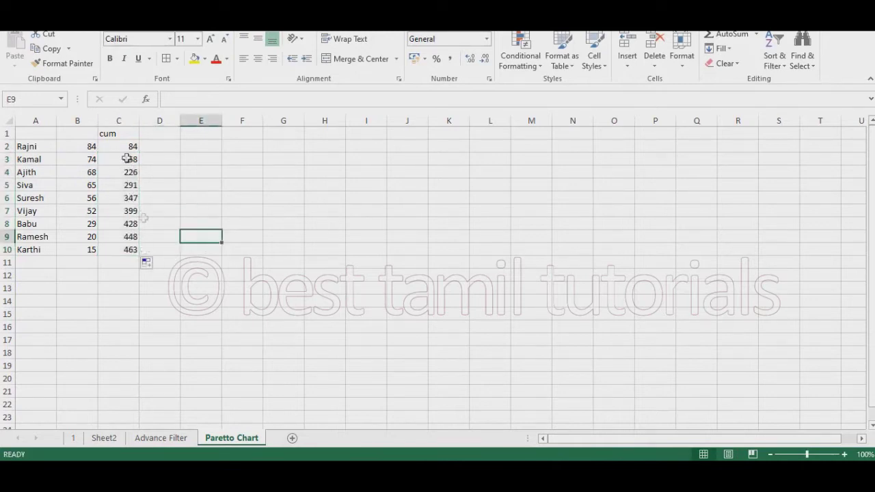
pyautogui.click(131, 251)
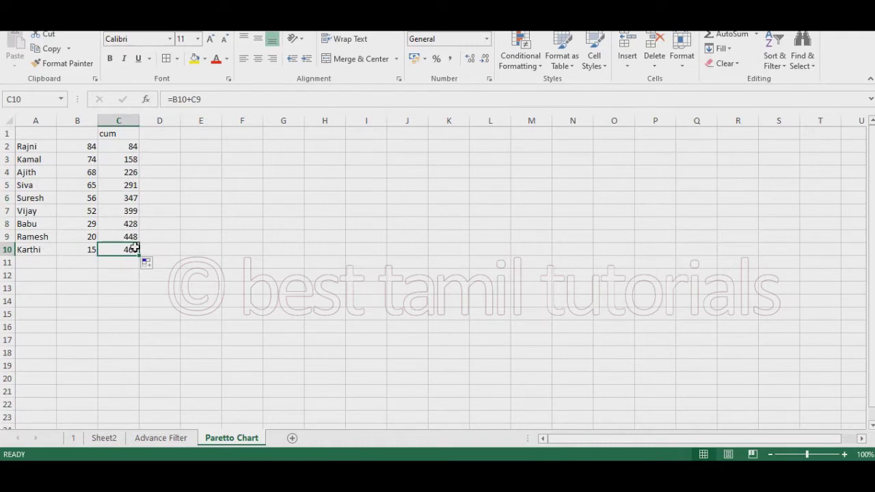
pyautogui.click(237, 241)
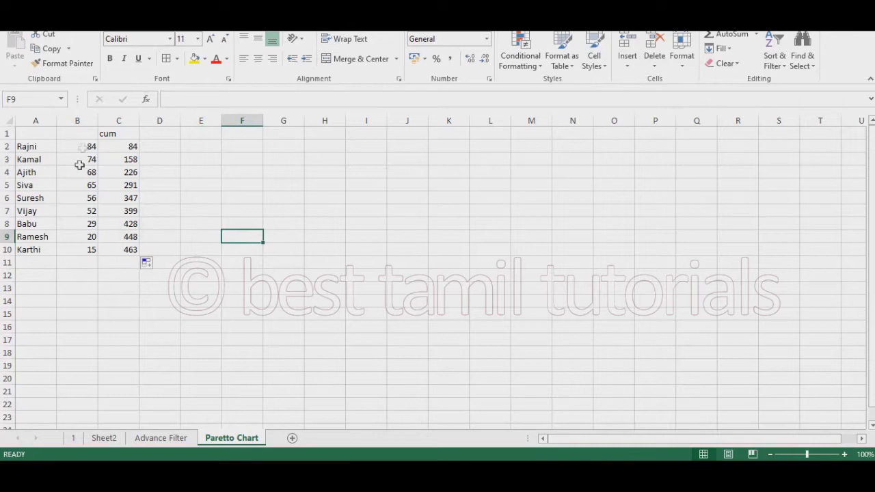
pyautogui.moveTo(89, 146); pyautogui.dragTo(93, 249)
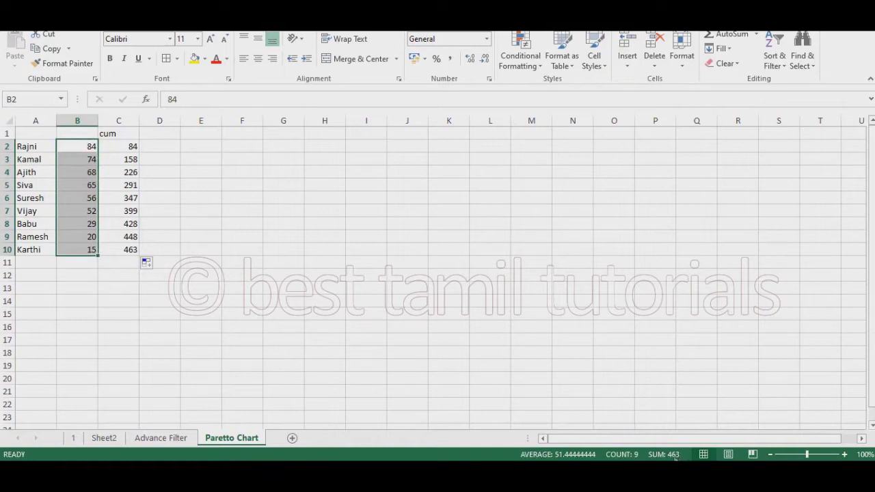
pyautogui.click(724, 34)
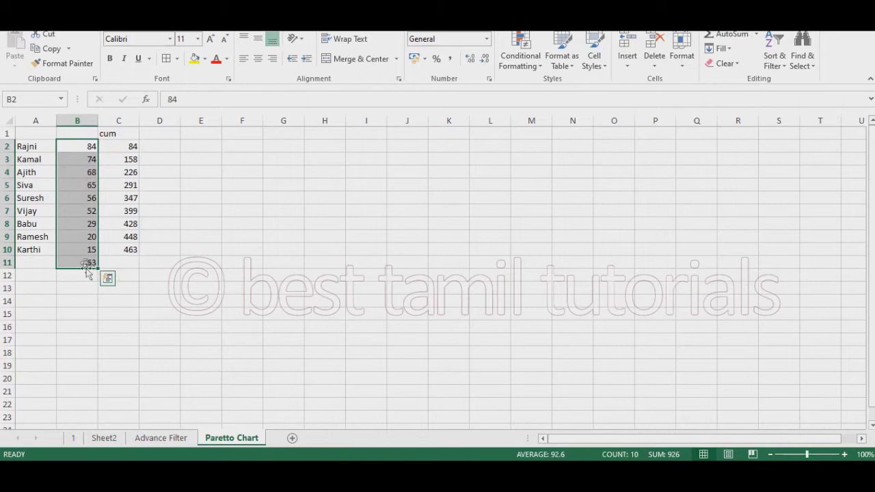
pyautogui.click(154, 272)
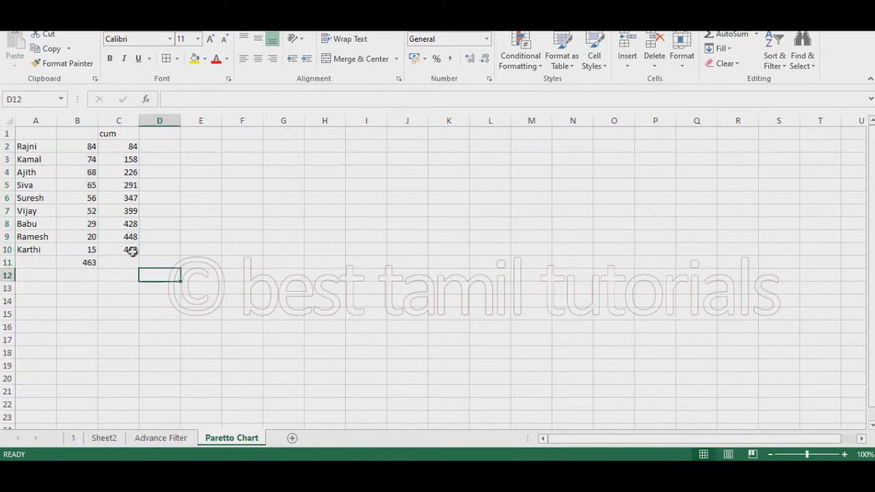
pyautogui.click(90, 264)
pyautogui.press('Delete')
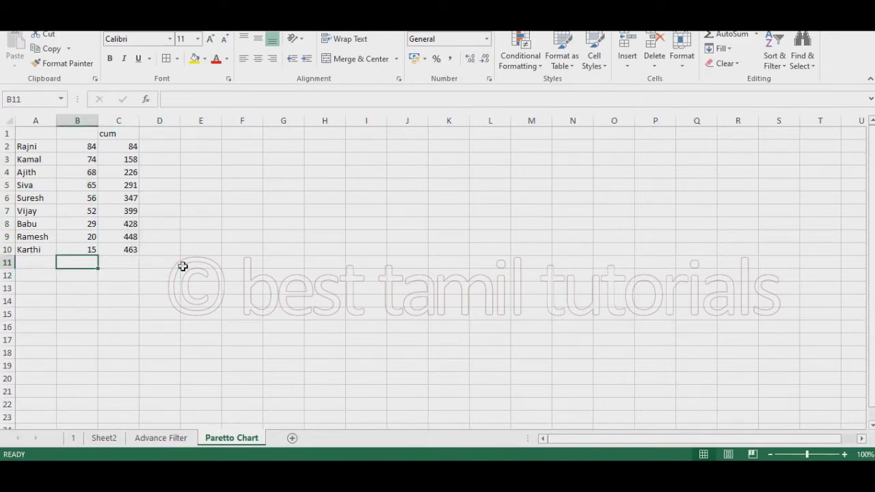
pyautogui.click(160, 131)
# Step: Add the % heading and a first D2 formula dividing C2 by C10
pyautogui.write('%')
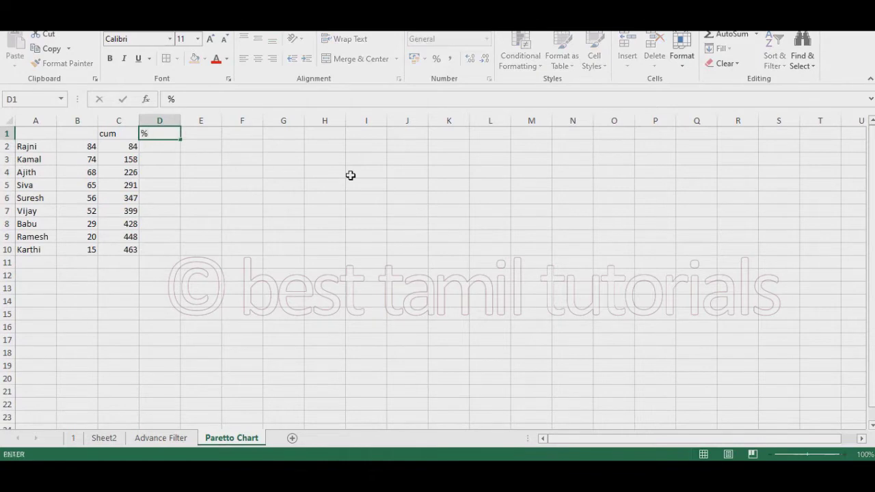
pyautogui.press('Return')
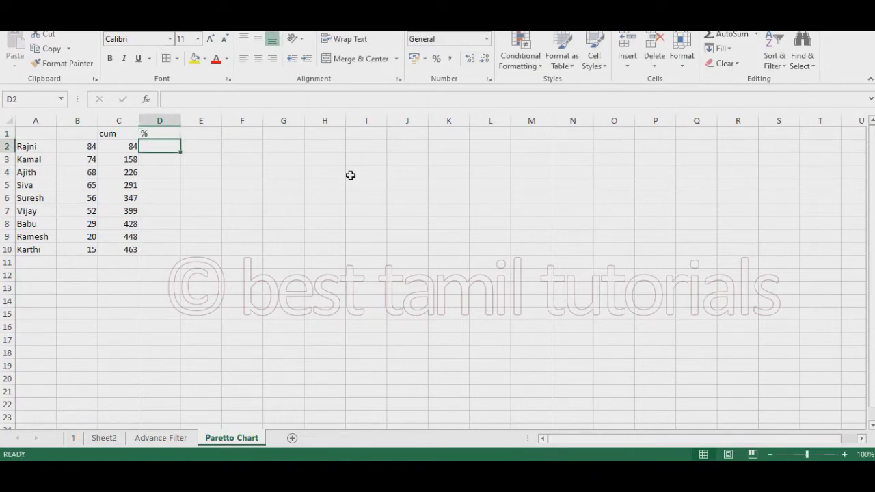
pyautogui.write('=')
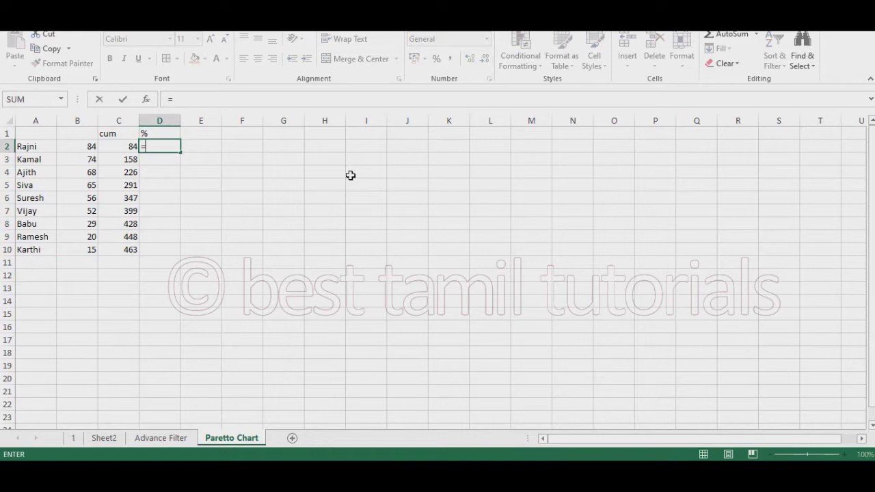
pyautogui.press('Left')
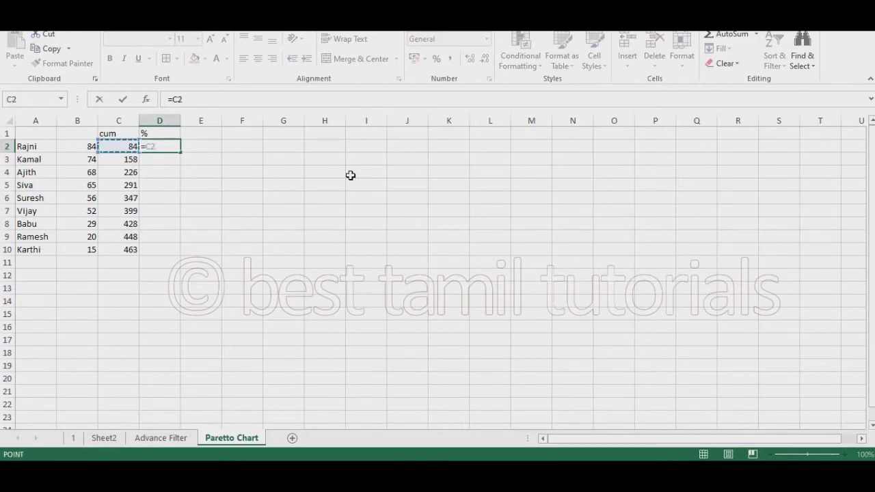
pyautogui.write('/')
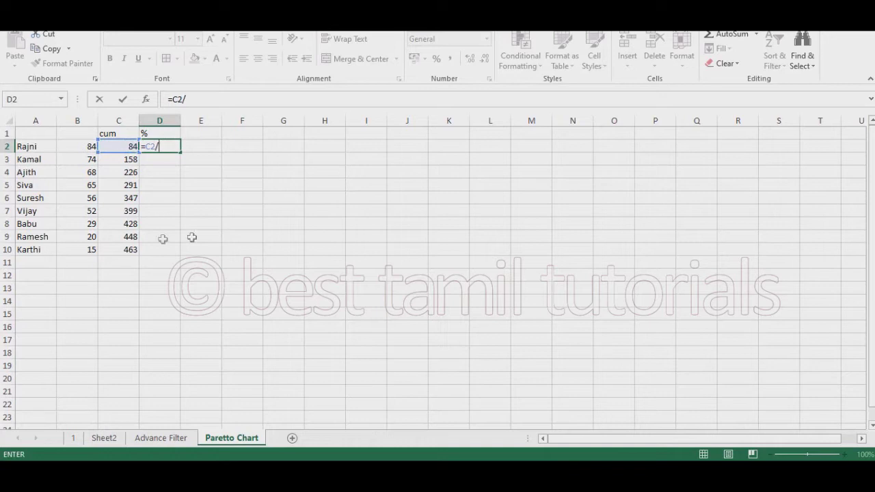
pyautogui.click(130, 250)
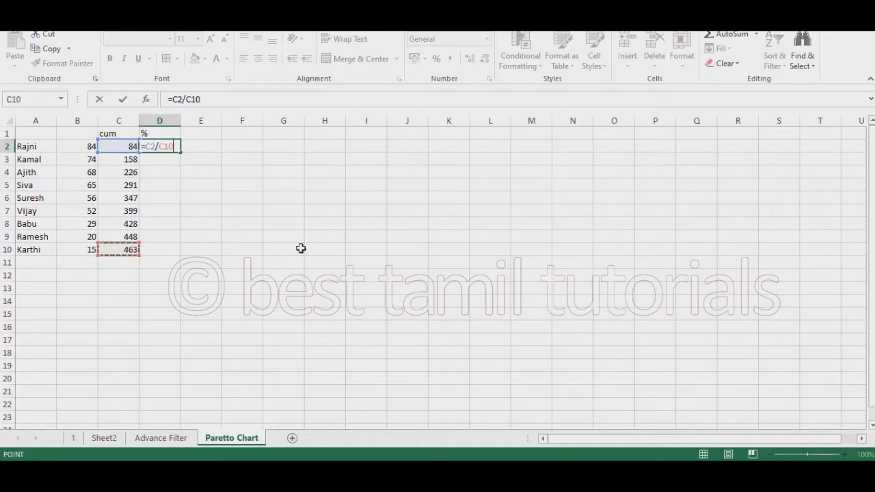
pyautogui.write('*')
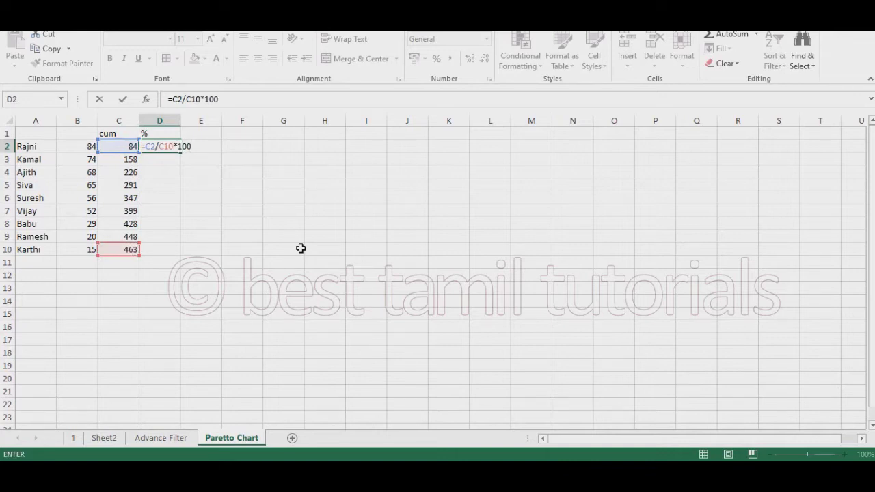
pyautogui.press('Return')
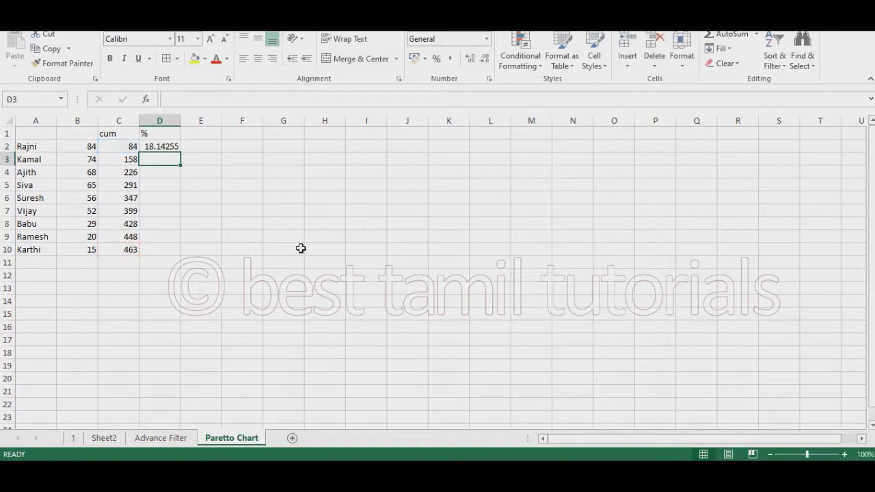
# Step: Re-enter D2 as =C2/C10*100, giving 18.14255, and fill it down to D10
pyautogui.press('Up')
pyautogui.press('Delete')
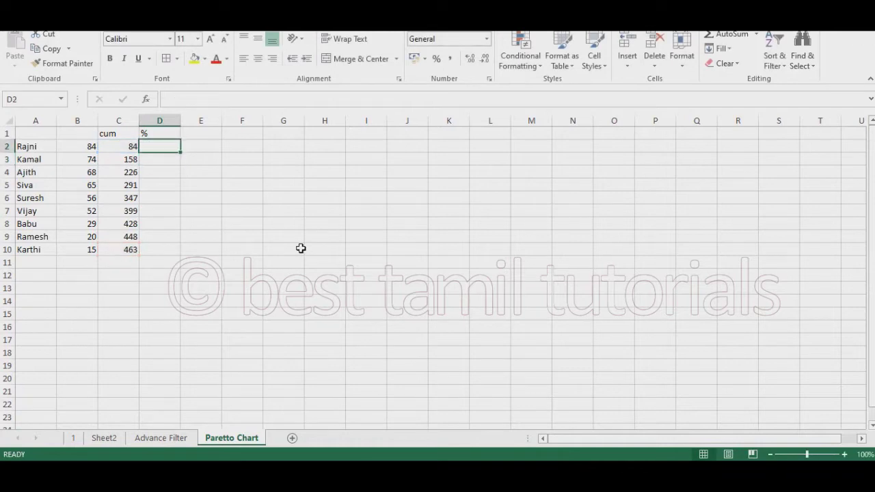
pyautogui.write('=')
pyautogui.press('Left')
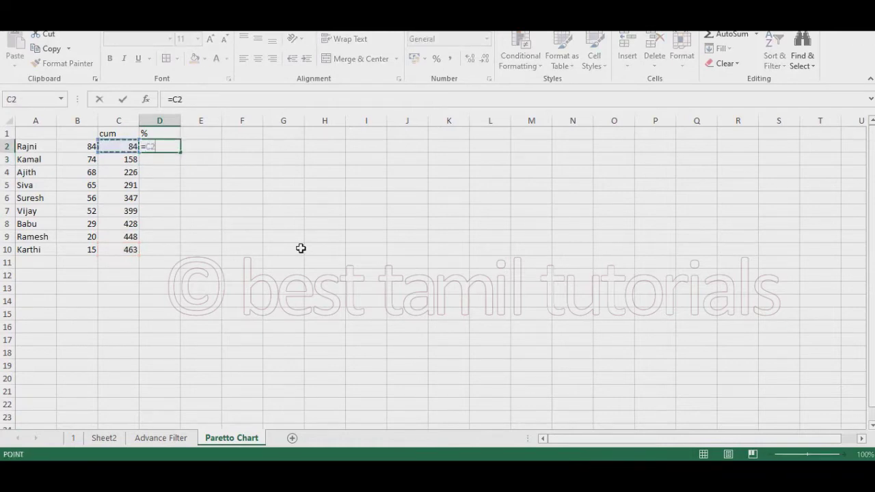
pyautogui.write('/')
pyautogui.click(129, 251)
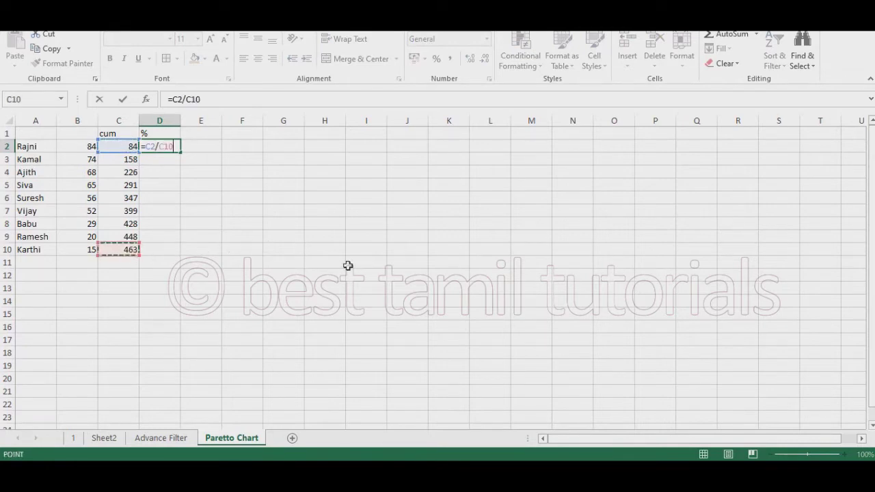
pyautogui.write('*100')
pyautogui.press('Return')
pyautogui.press('Up')
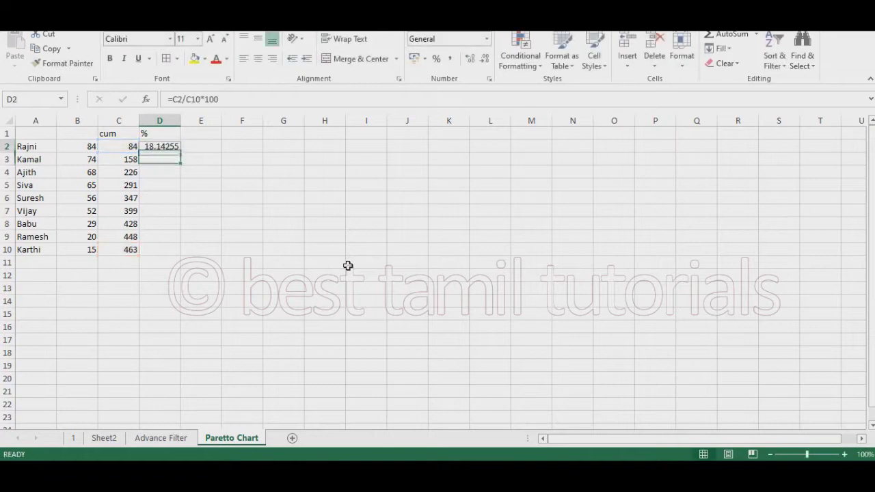
pyautogui.press('F2')
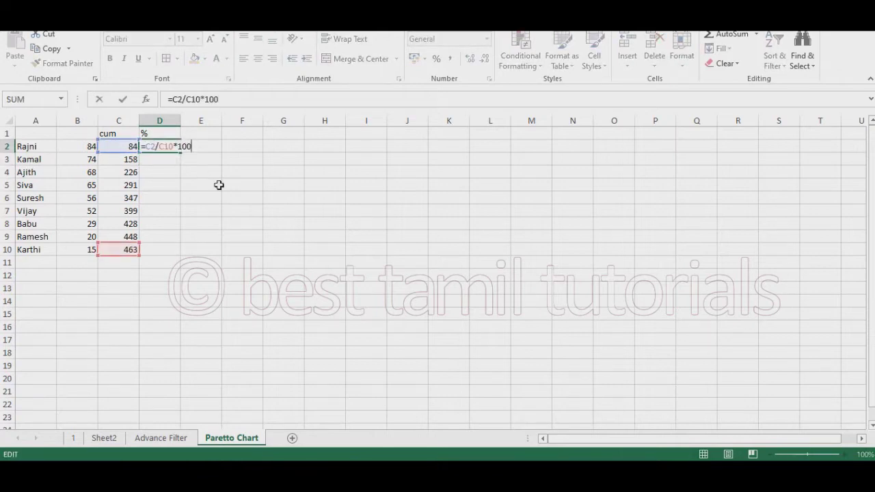
pyautogui.press('Return')
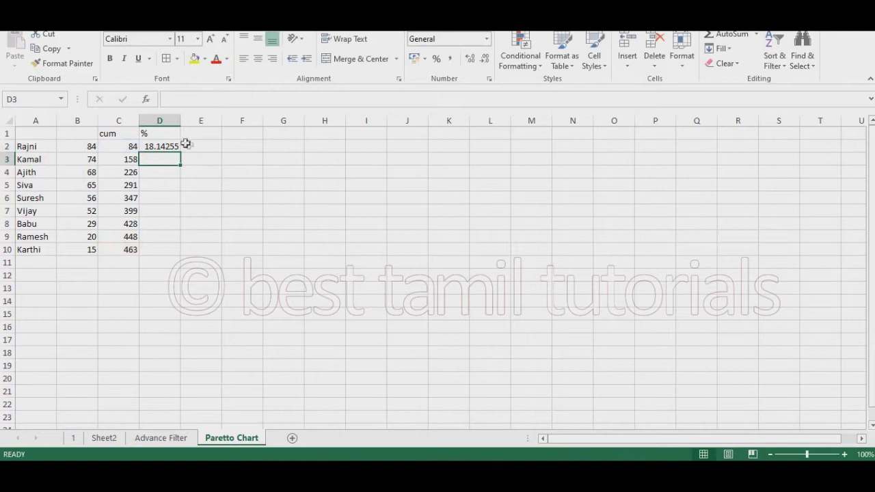
pyautogui.click(168, 146)
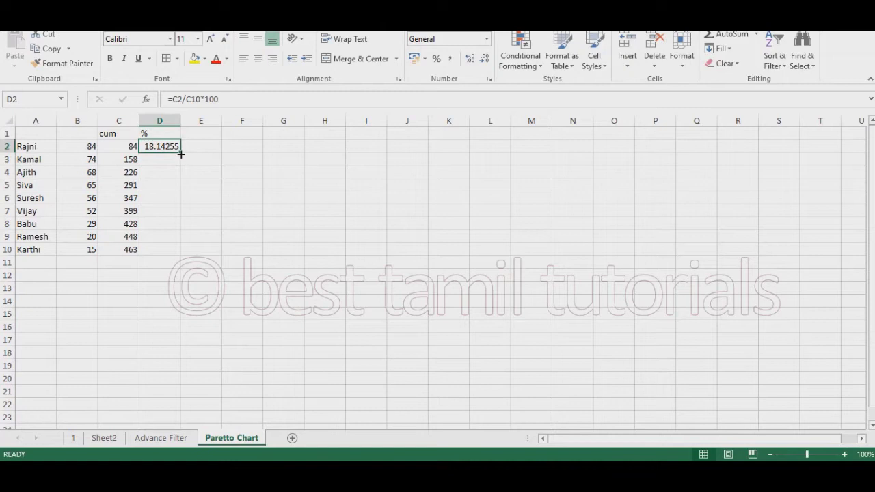
pyautogui.doubleClick(181, 154)
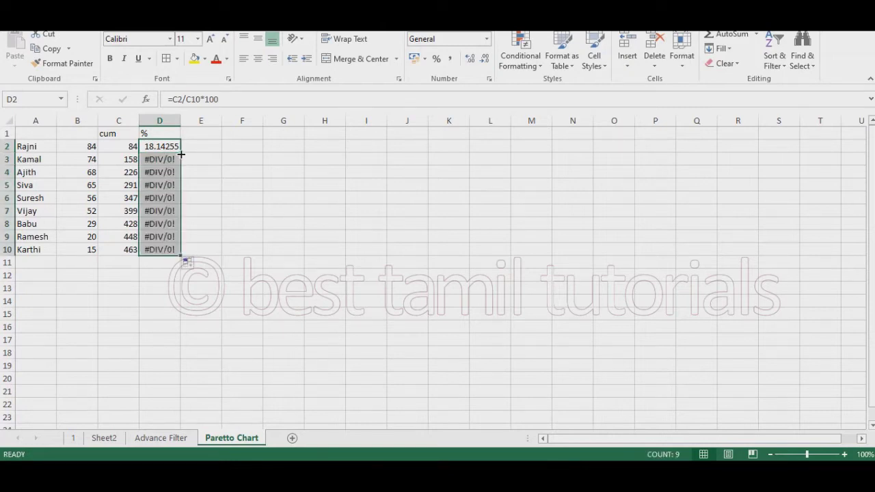
# Step: Clear the #DIV/0! results below D2, review D2's formula, and fill it down to D10 again
pyautogui.click(372, 235)
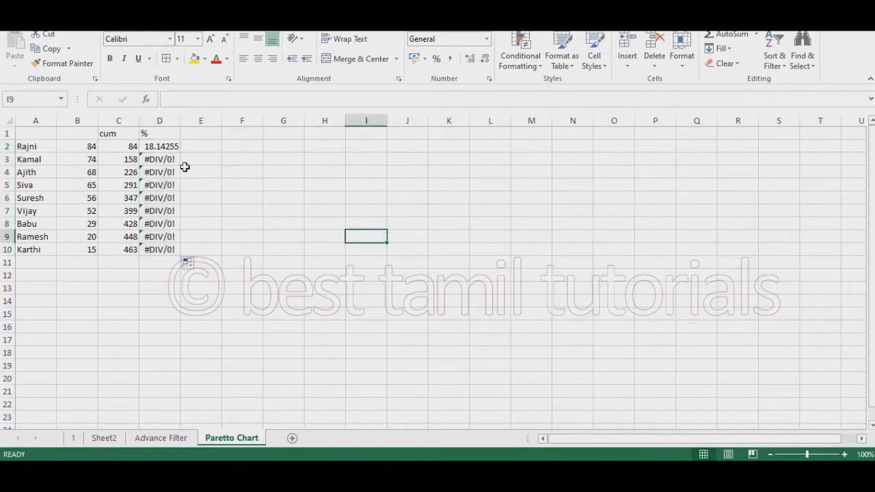
pyautogui.click(166, 164)
pyautogui.moveTo(165, 171); pyautogui.dragTo(170, 258)
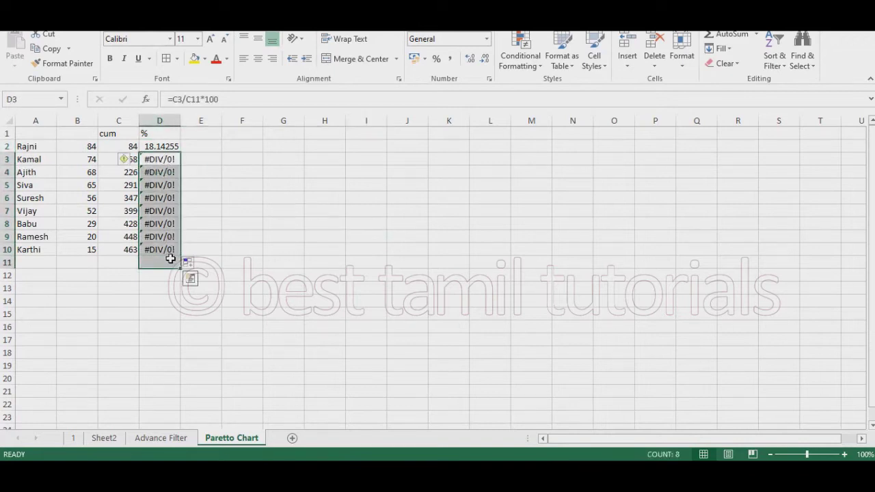
pyautogui.press('Delete')
pyautogui.click(276, 198)
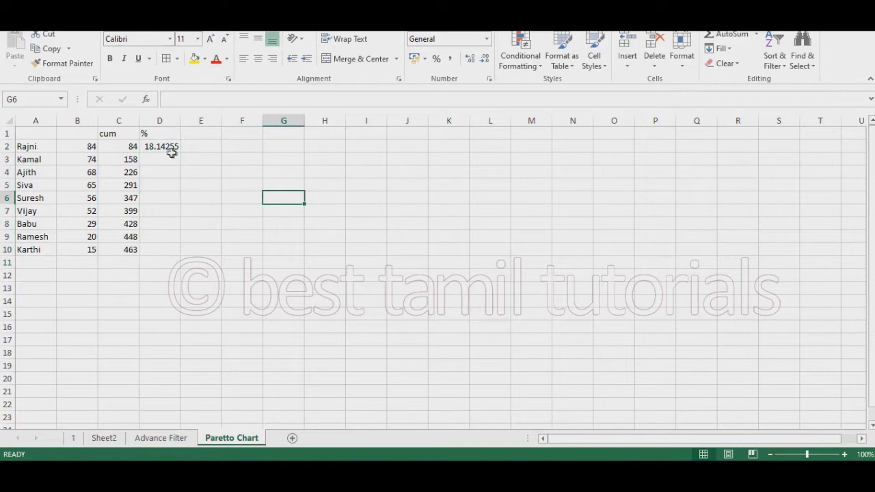
pyautogui.click(169, 146)
pyautogui.doubleClick(169, 146)
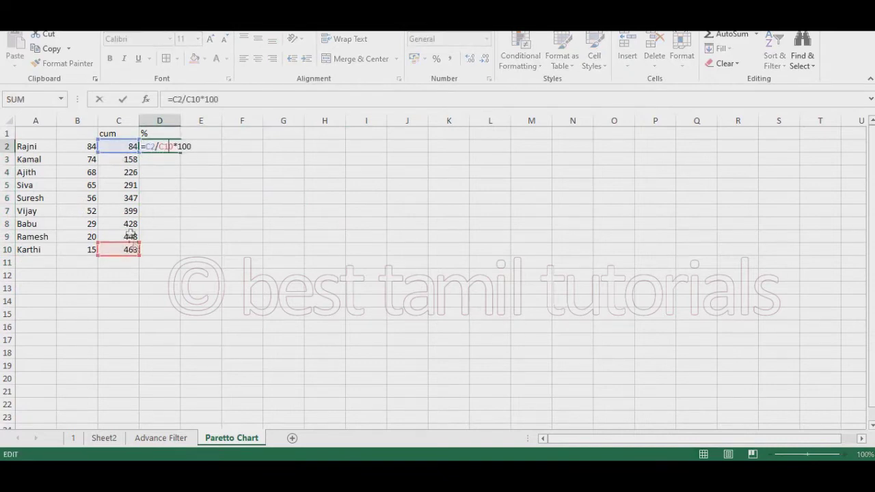
pyautogui.press('Return')
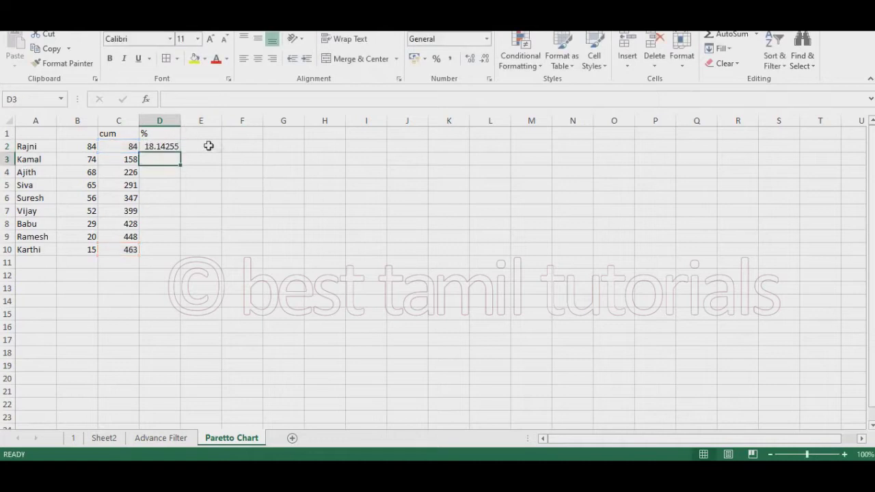
pyautogui.click(171, 146)
pyautogui.moveTo(179, 152); pyautogui.dragTo(179, 252)
# Step: Inspect the D3–D10 formulas, whose divisor shifts past C10 to C11, C12, C13
pyautogui.click(201, 198)
pyautogui.doubleClick(171, 160)
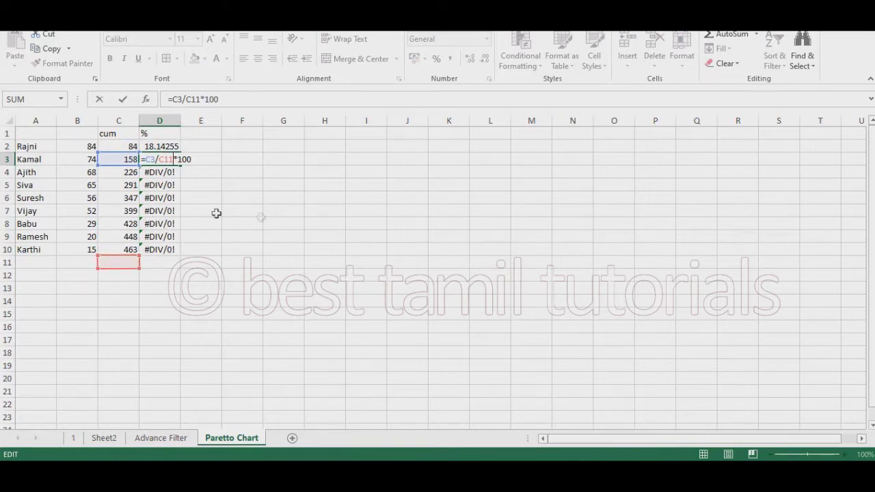
pyautogui.click(259, 220)
pyautogui.doubleClick(150, 171)
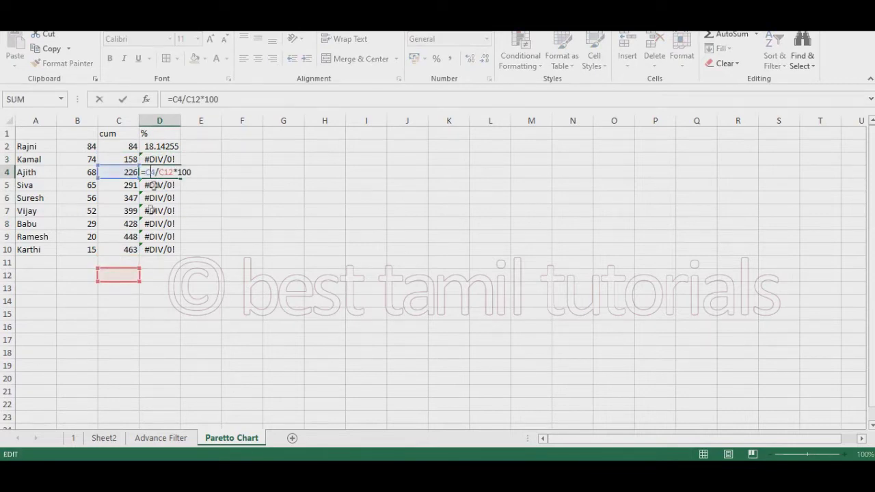
pyautogui.press('Return')
pyautogui.doubleClick(157, 184)
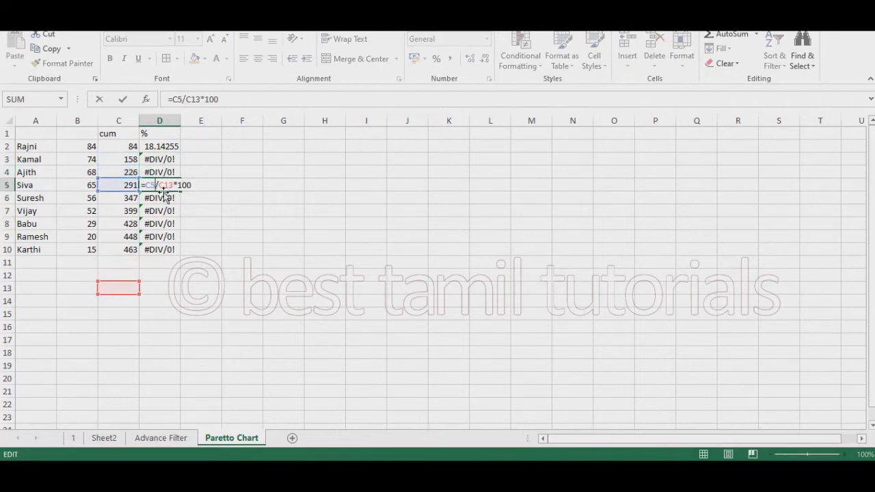
pyautogui.doubleClick(163, 197)
pyautogui.doubleClick(159, 211)
pyautogui.click(159, 250)
pyautogui.click(120, 249)
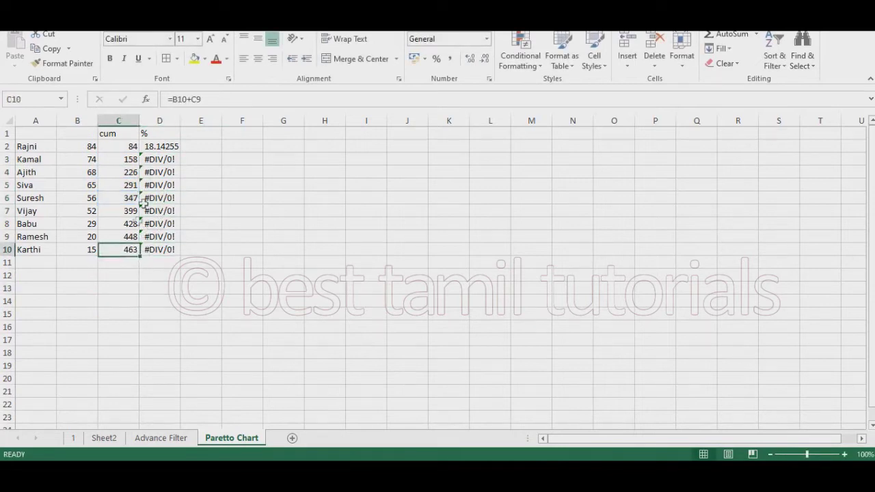
pyautogui.doubleClick(160, 146)
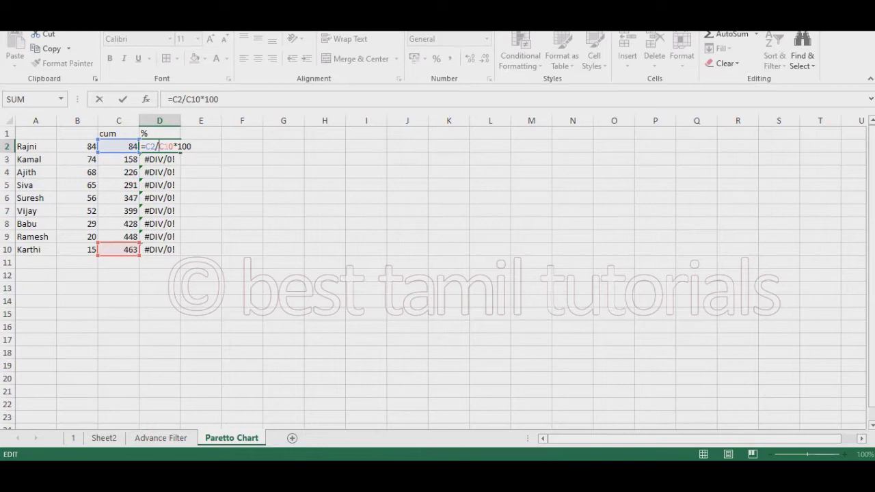
# Step: Lock D2's divisor as =C2/$C$10*100 and fill the corrected formula down to D10
pyautogui.write('$')
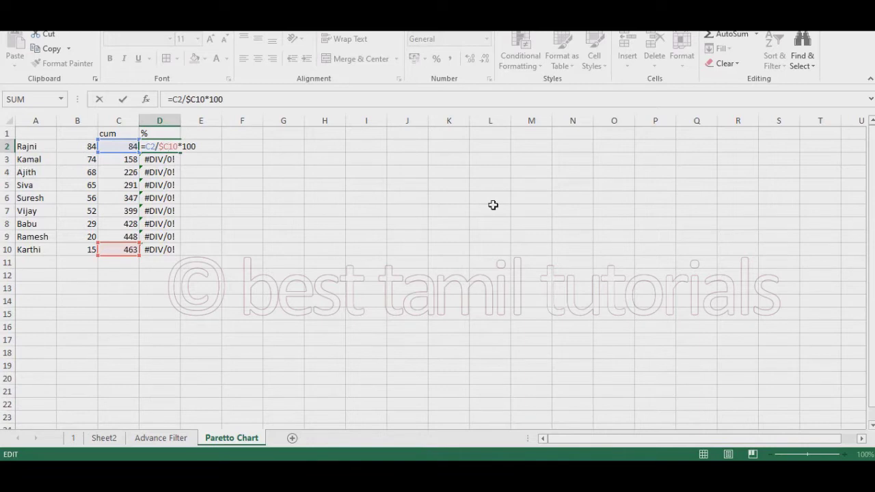
pyautogui.write('$')
pyautogui.press('Return')
pyautogui.click(272, 182)
pyautogui.click(175, 146)
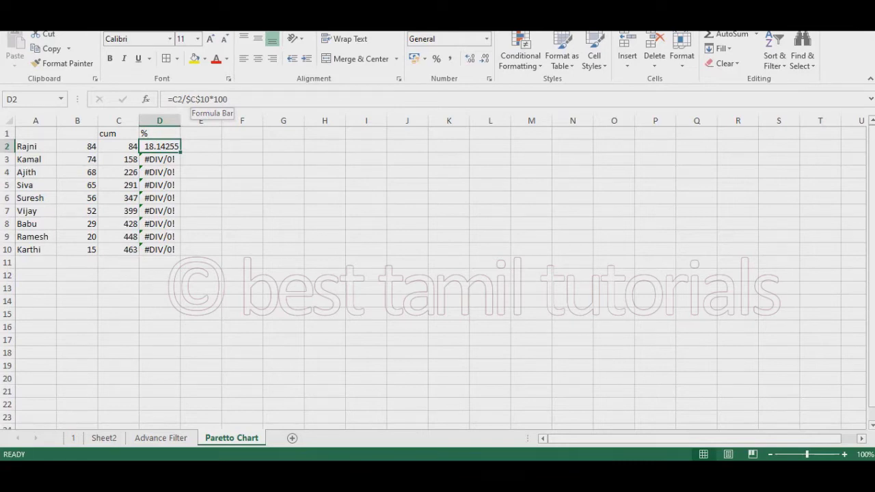
pyautogui.doubleClick(180, 155)
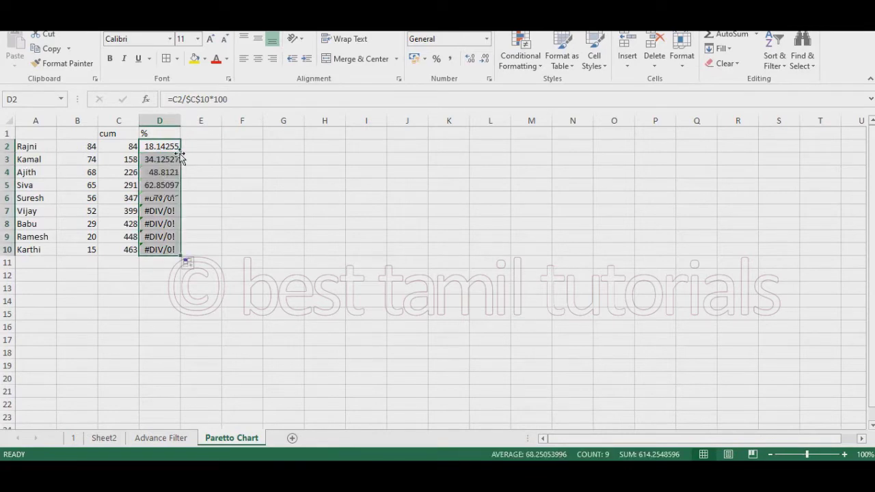
# Step: Verify D3–D6 and D10 now divide by $C$10, then select the percentages D2:D10
pyautogui.click(246, 194)
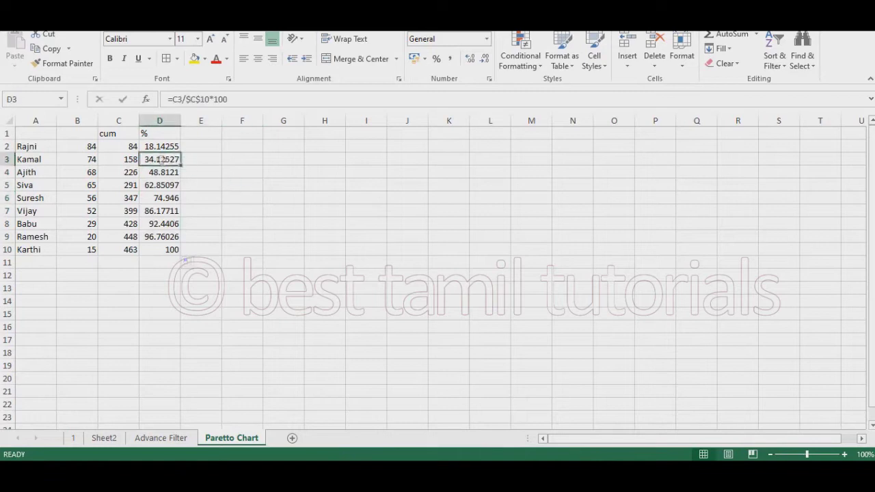
pyautogui.doubleClick(171, 159)
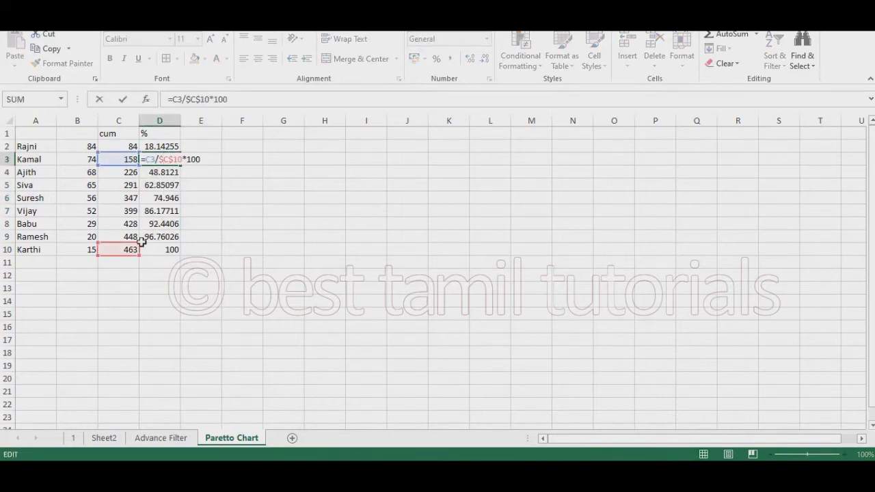
pyautogui.doubleClick(170, 171)
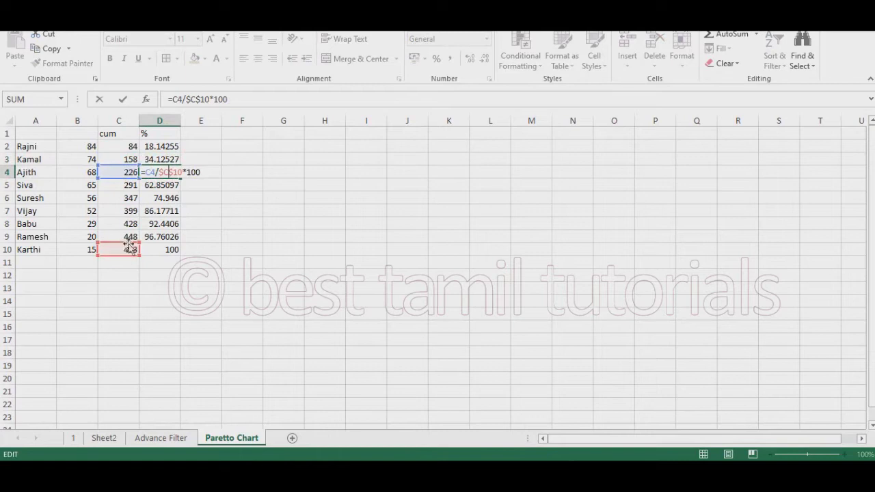
pyautogui.click(167, 185)
pyautogui.doubleClick(167, 186)
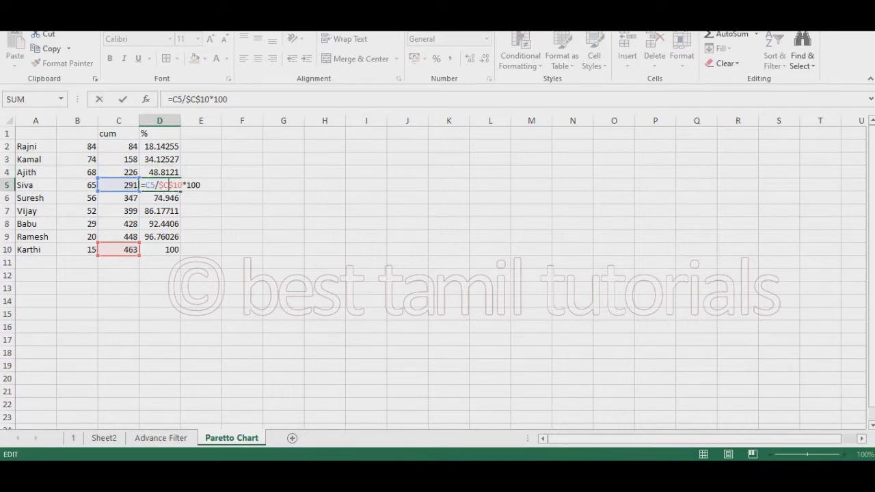
pyautogui.doubleClick(167, 198)
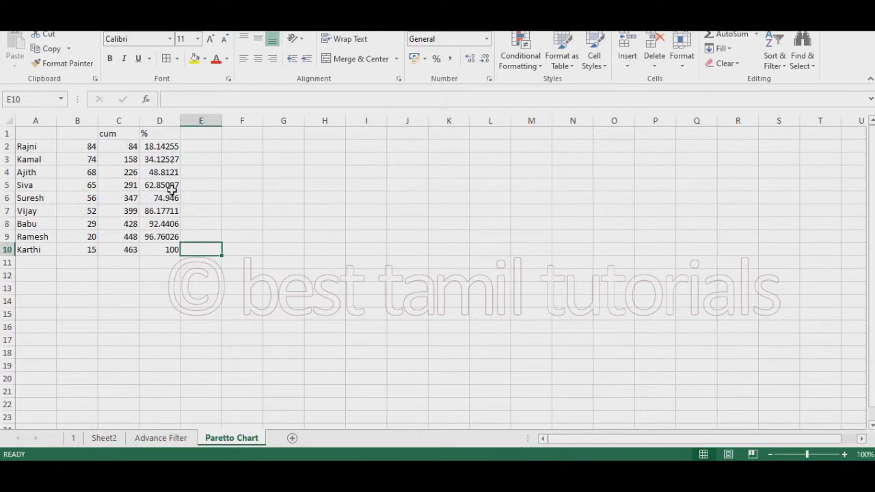
pyautogui.click(166, 250)
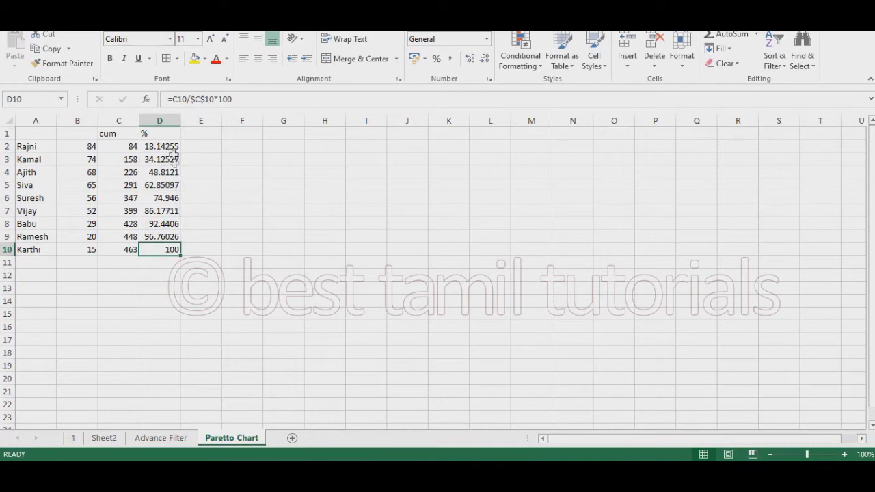
pyautogui.moveTo(171, 146)
pyautogui.mouseDown()
pyautogui.moveTo(157, 197)
pyautogui.moveTo(158, 248)
pyautogui.mouseUp()
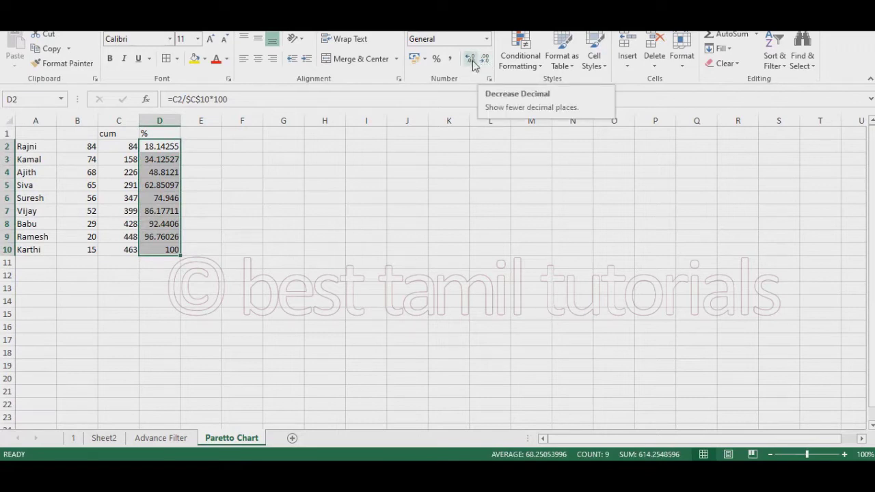
# Step: Format the cumulative percentages in D2:D10 to two decimals, from 18.14 to 100.00
pyautogui.click(471, 60)
pyautogui.click(473, 61)
pyautogui.click(485, 62)
pyautogui.click(486, 62)
pyautogui.click(486, 62)
pyautogui.click(486, 61)
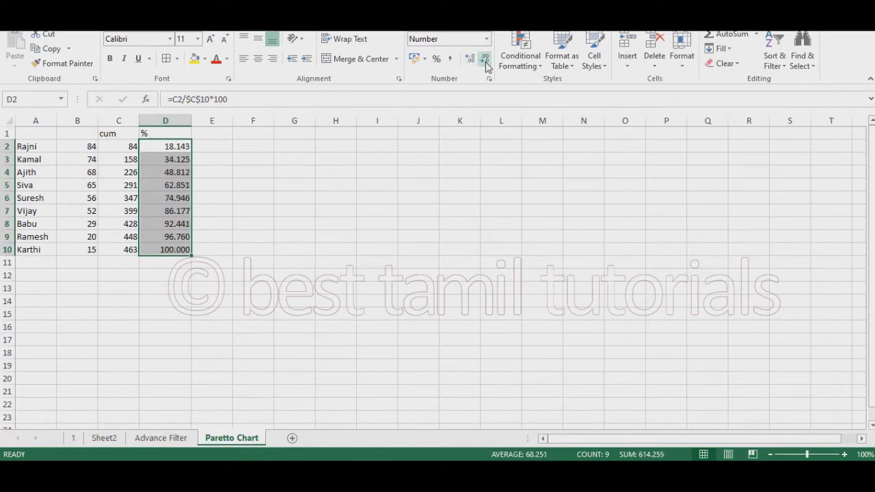
pyautogui.click(486, 61)
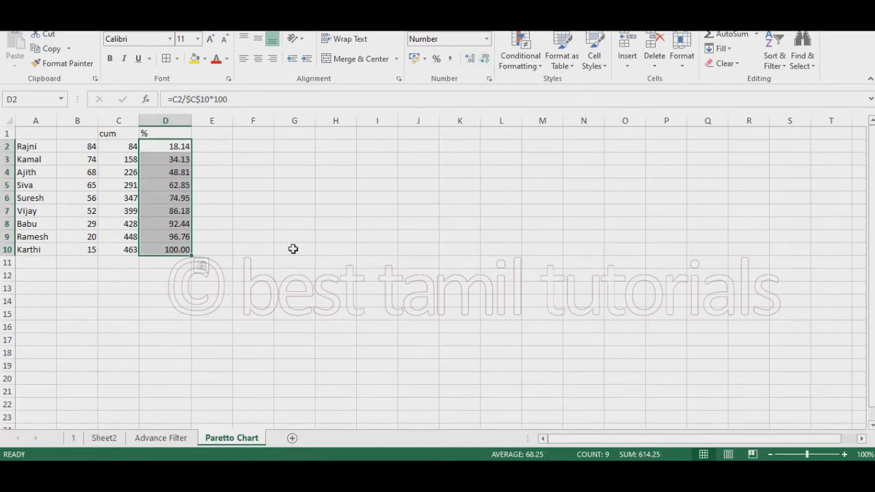
pyautogui.click(485, 61)
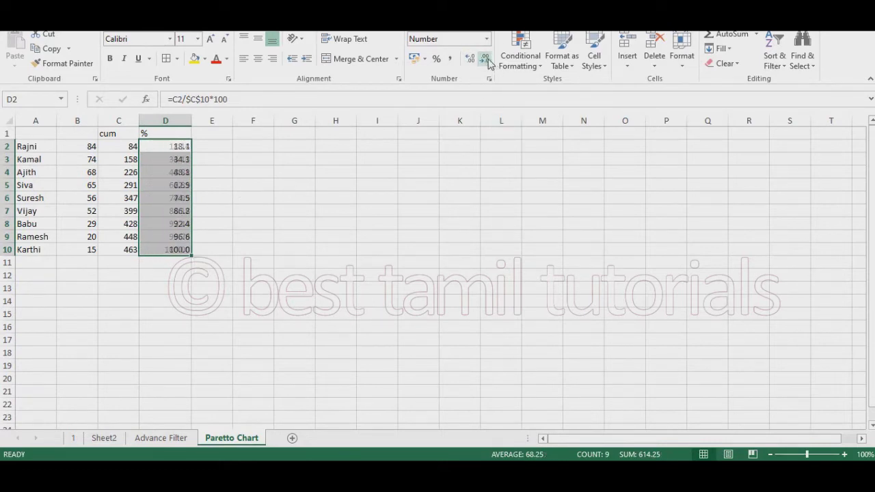
pyautogui.click(471, 62)
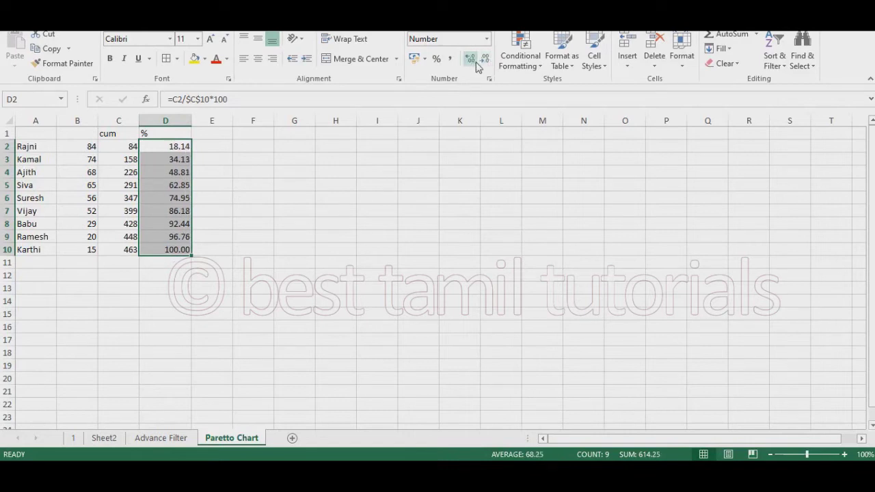
pyautogui.click(339, 219)
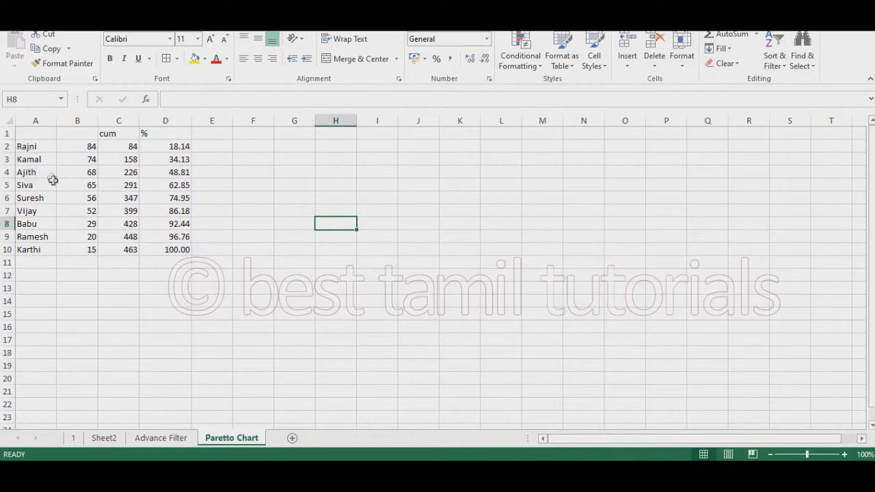
# Step: Select names and quantities A2:B10 plus percentages D2:D10 as one Ctrl-combined selection
pyautogui.moveTo(36, 145); pyautogui.dragTo(94, 250)
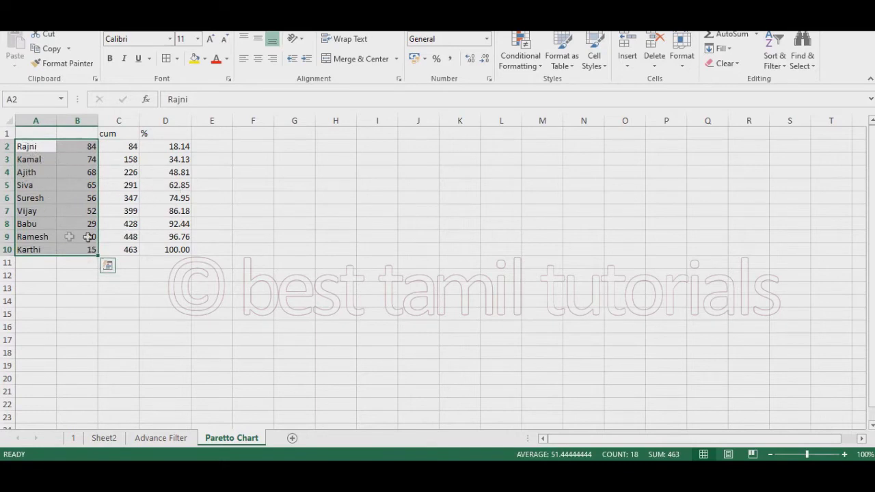
pyautogui.moveTo(149, 144); pyautogui.dragTo(167, 209)
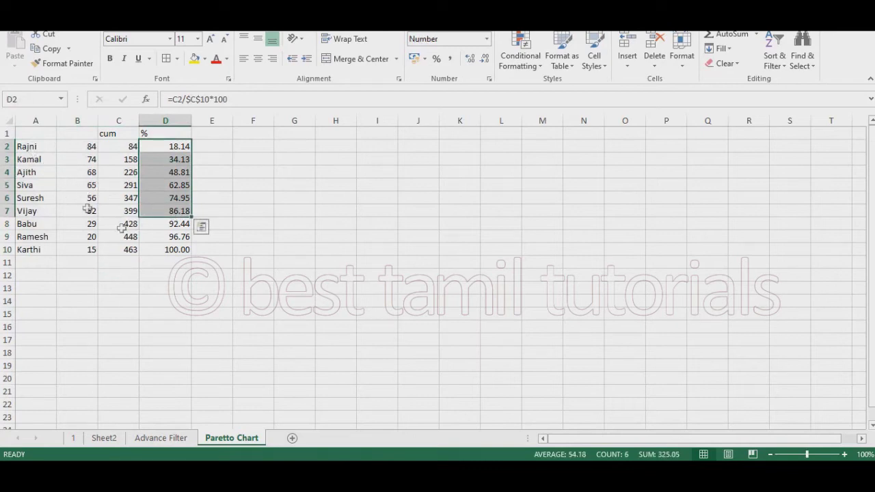
pyautogui.moveTo(34, 147); pyautogui.dragTo(89, 250)
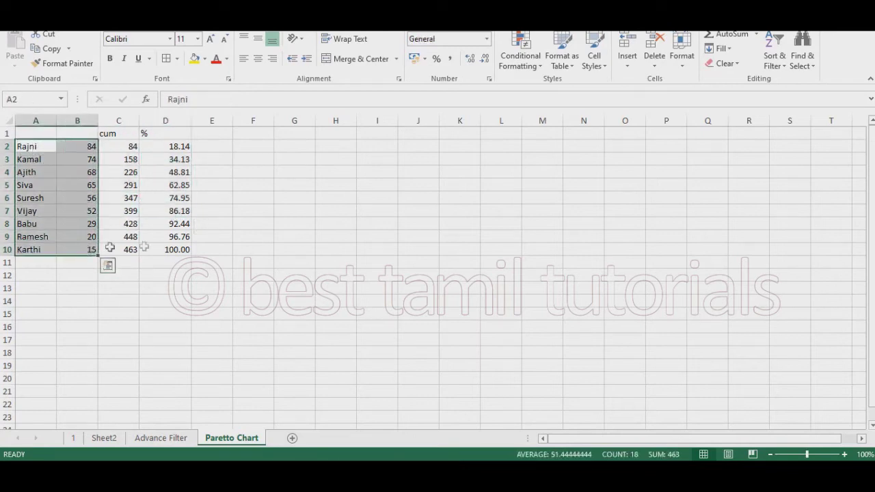
pyautogui.click(204, 251)
pyautogui.click(40, 146)
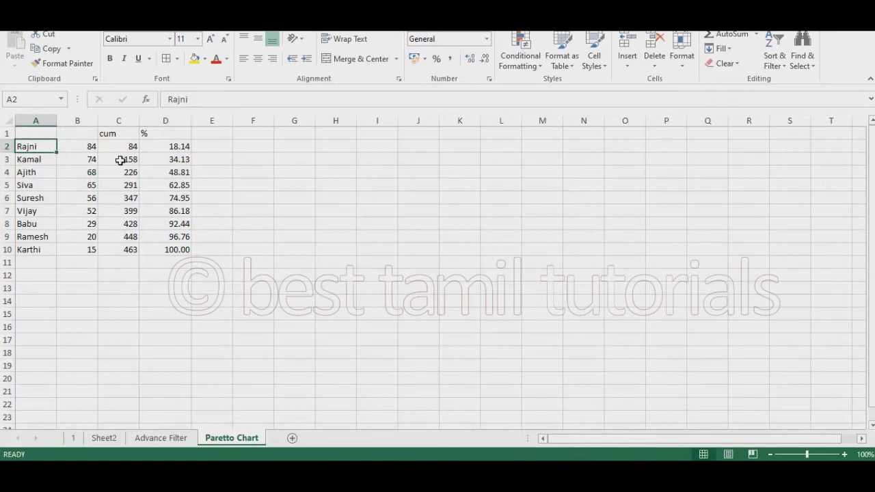
pyautogui.hotkey('shift', 'Right')
pyautogui.hotkey('shift', 'Down')
pyautogui.hotkey('shift', 'Down')
pyautogui.hotkey('shift', 'Down')
pyautogui.hotkey('shift', 'Down')
pyautogui.hotkey('shift', 'Down')
pyautogui.hotkey('shift', 'Down')
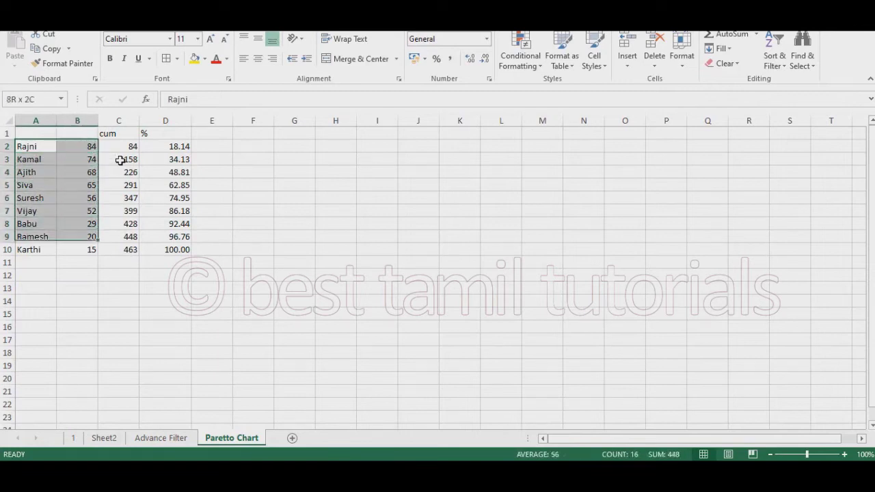
pyautogui.hotkey('shift', 'Down')
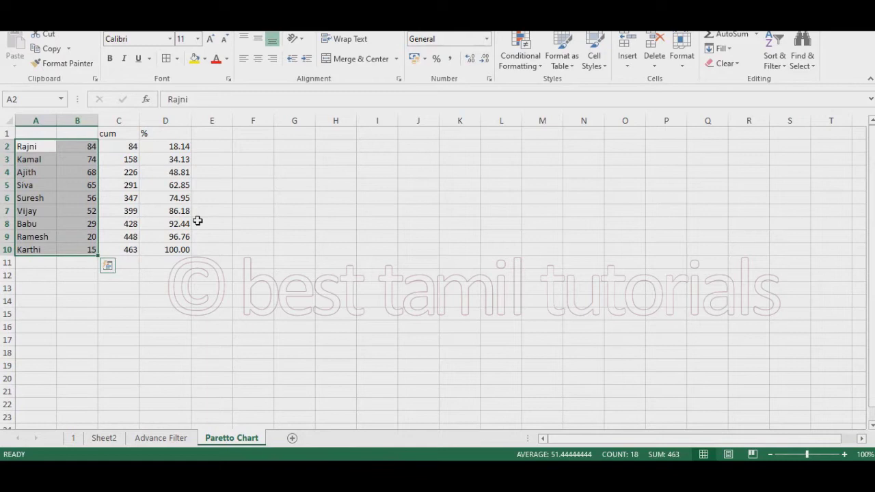
pyautogui.click(198, 221)
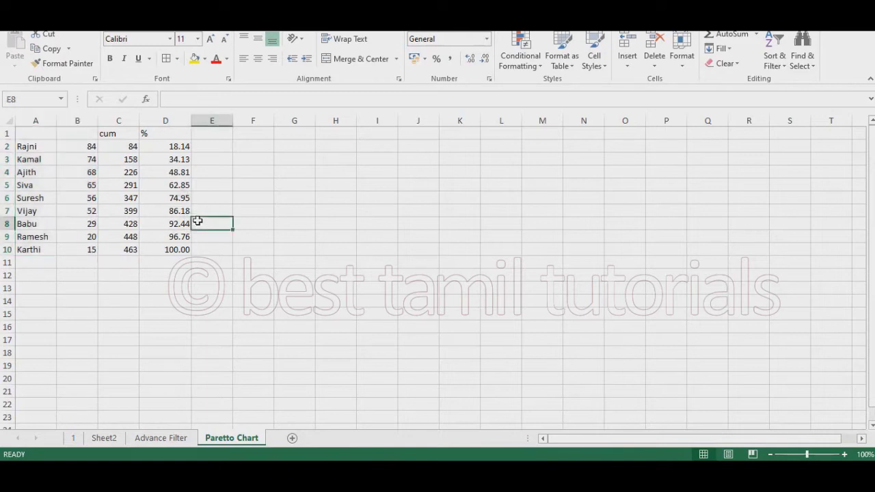
pyautogui.moveTo(32, 147); pyautogui.dragTo(90, 250)
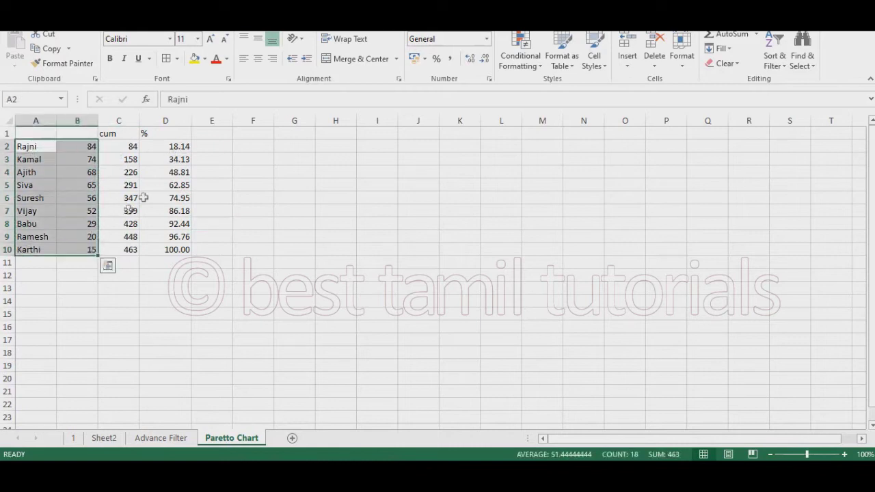
pyautogui.moveTo(169, 146); pyautogui.dragTo(182, 250)
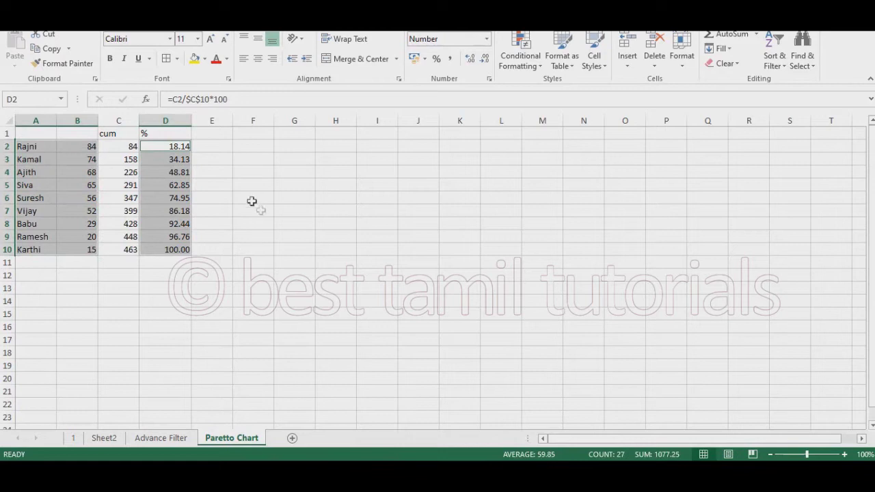
# Step: Switch to the Insert ribbon with the Alt+N shortcut
pyautogui.hotkey('alt', 'n')
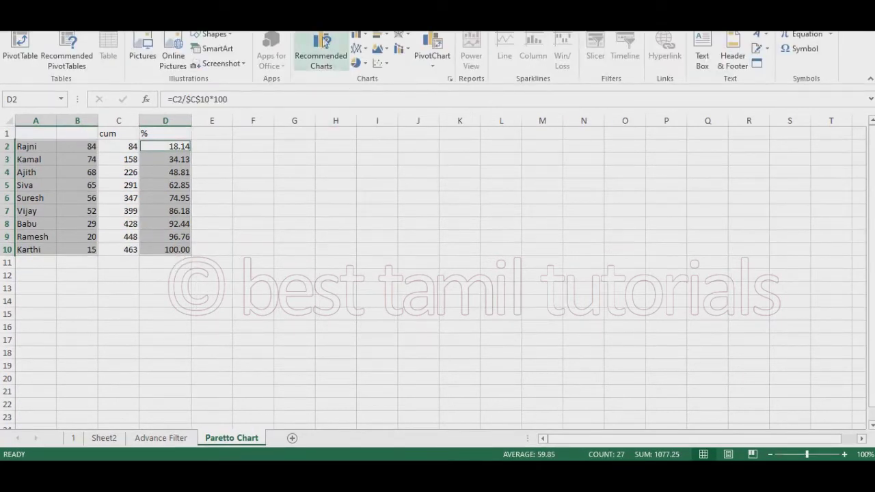
pyautogui.click(321, 51)
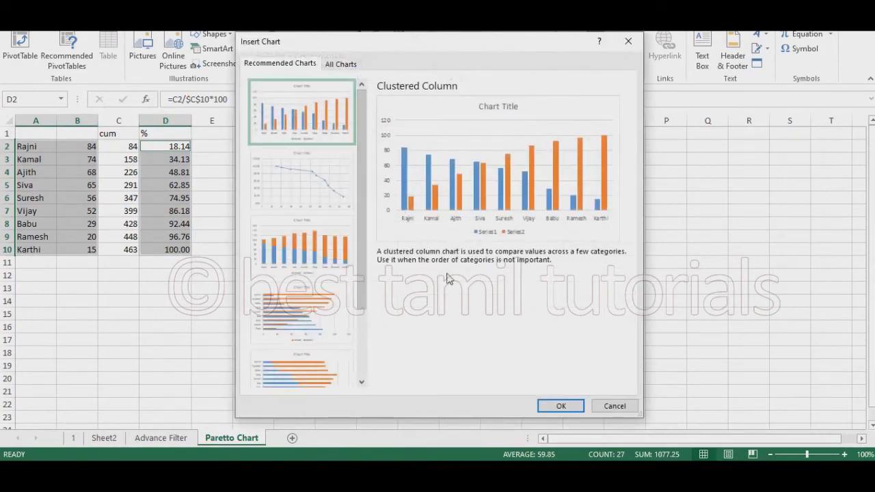
pyautogui.scroll(-3, 311, 304)
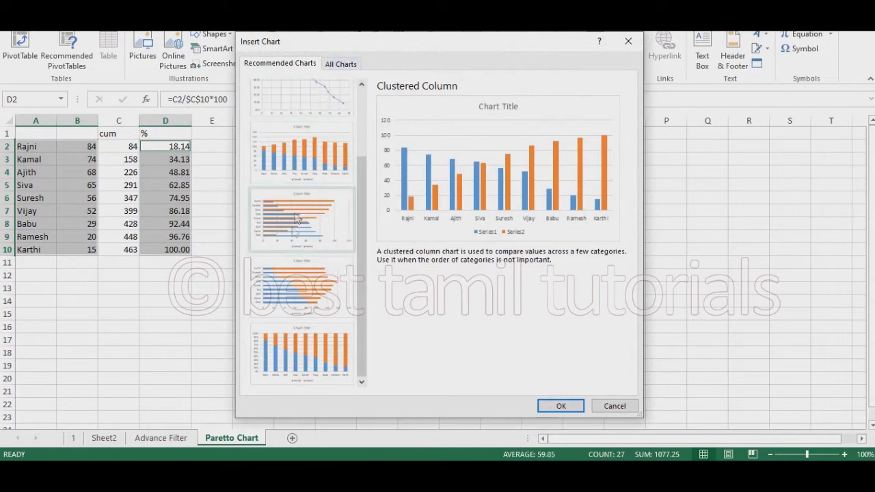
pyautogui.scroll(3, 309, 268)
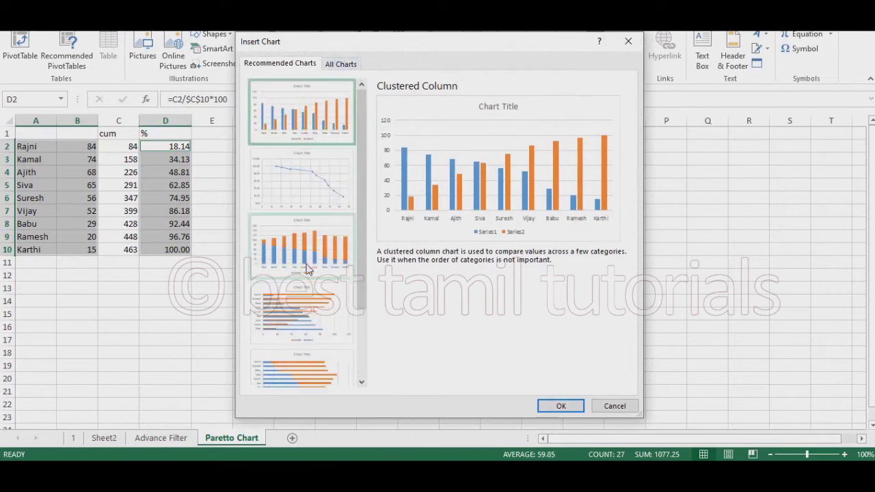
pyautogui.click(342, 64)
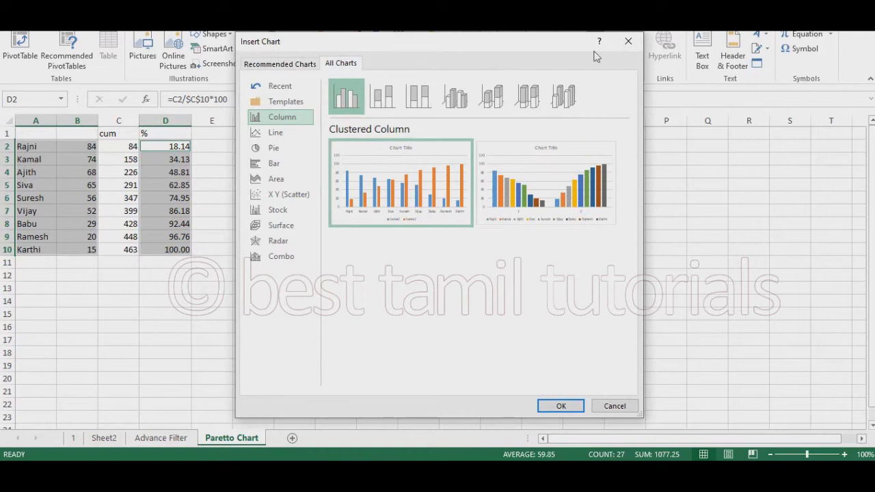
pyautogui.click(628, 41)
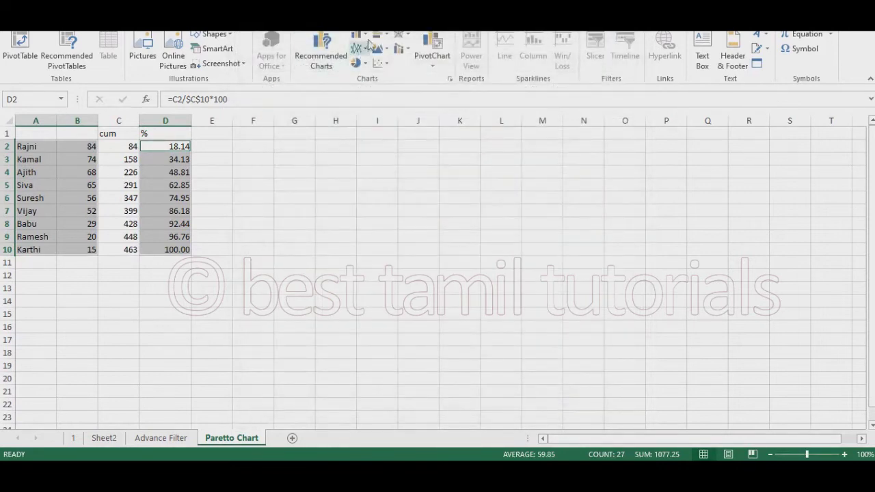
pyautogui.click(359, 48)
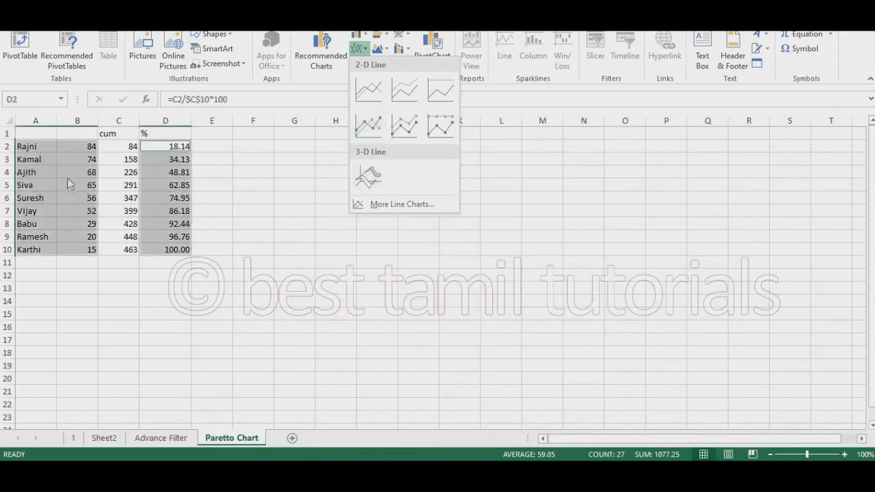
# Step: Insert a Line with Markers chart of quantities and cumulative percentages for the nine names
pyautogui.click(356, 36)
pyautogui.click(356, 36)
pyautogui.click(356, 36)
pyautogui.click(356, 36)
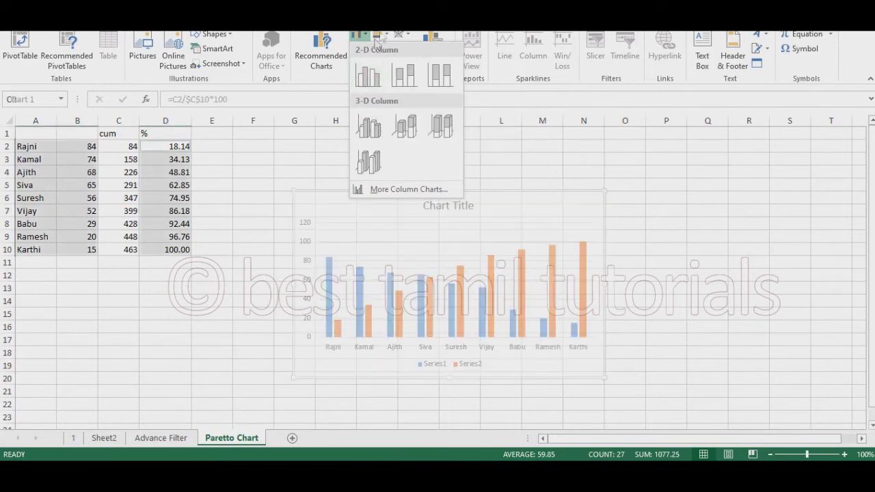
pyautogui.click(359, 48)
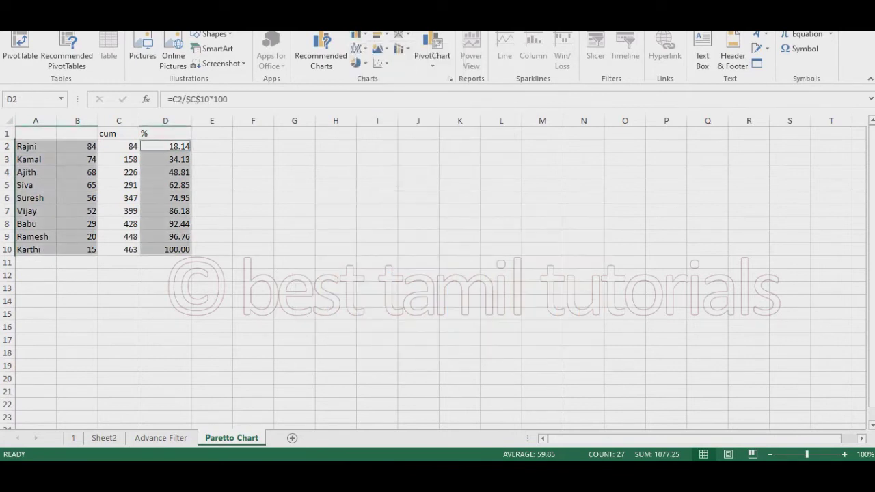
pyautogui.click(359, 49)
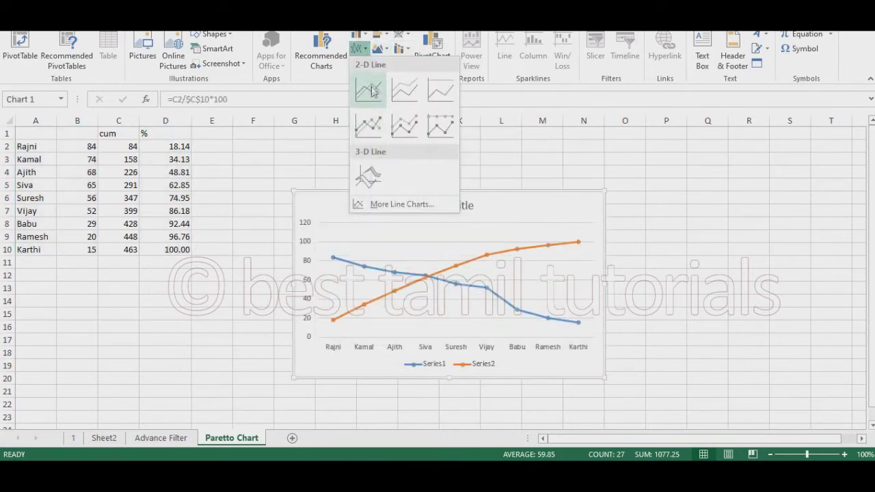
pyautogui.click(373, 129)
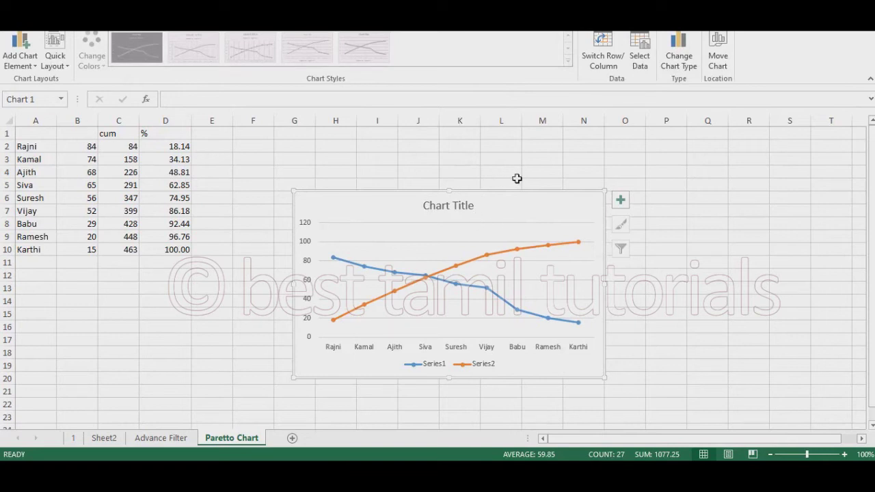
pyautogui.click(667, 288)
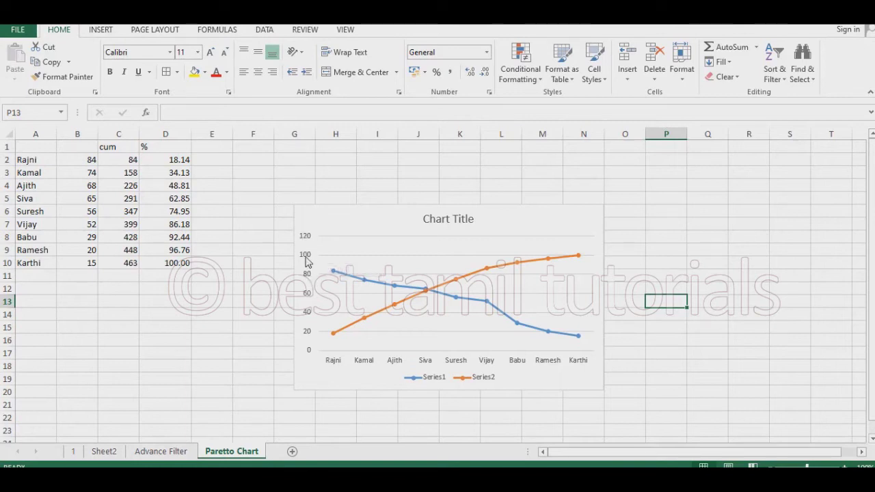
# Step: Change the vertical axis maximum from 120 to 100, giving a 0–100 scale in steps of 10
pyautogui.doubleClick(307, 261)
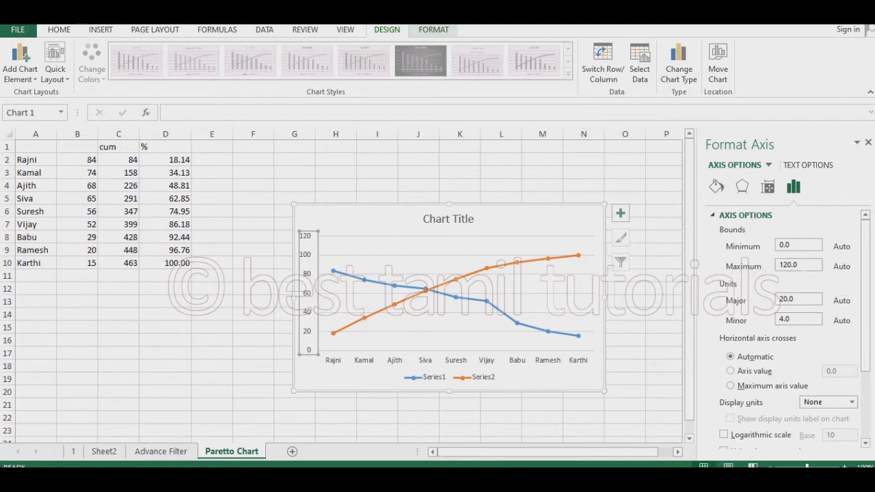
pyautogui.moveTo(798, 265); pyautogui.dragTo(759, 269)
pyautogui.write('1')
pyautogui.press('Return')
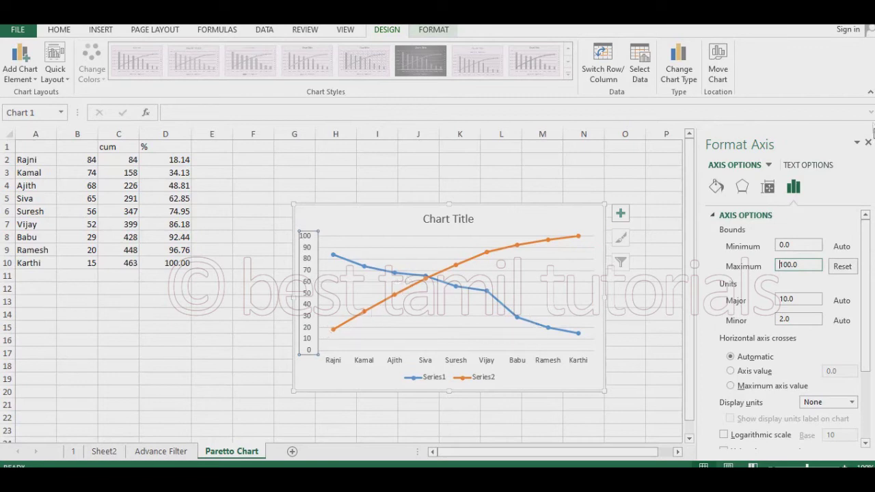
pyautogui.click(869, 143)
pyautogui.click(225, 174)
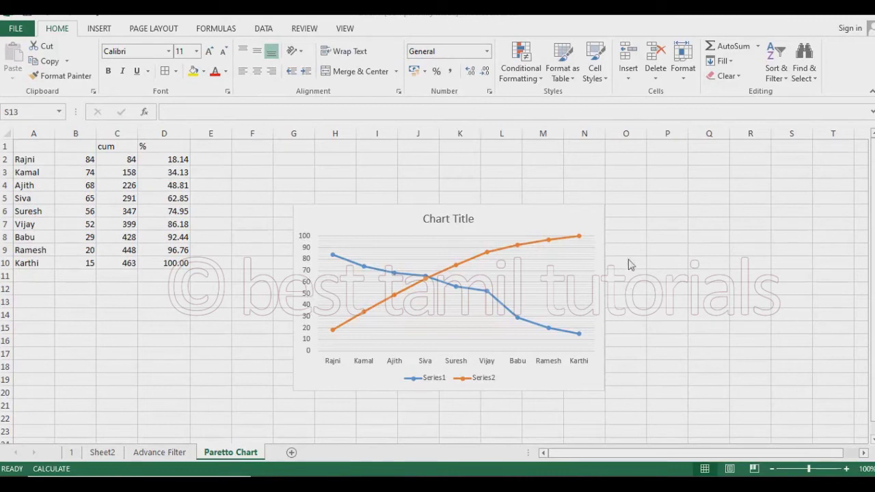
# Step: Set the vertical axis Label Position to High so its labels sit on the right
pyautogui.click(308, 254)
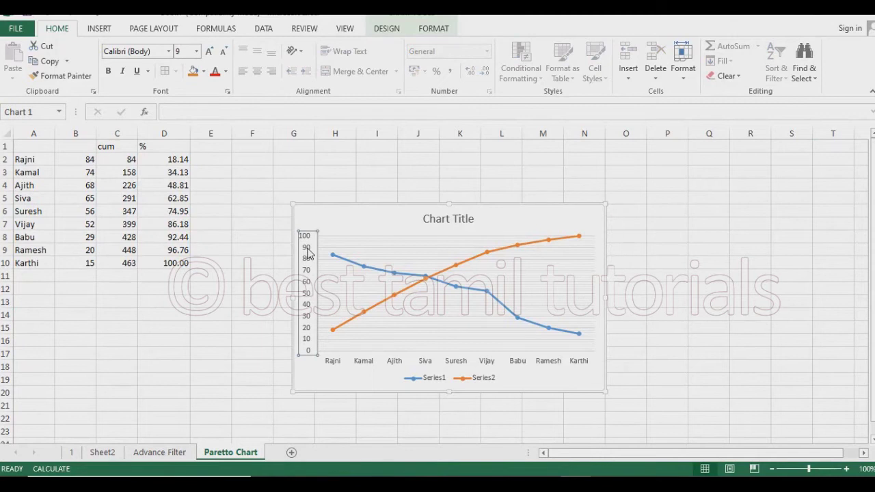
pyautogui.doubleClick(307, 255)
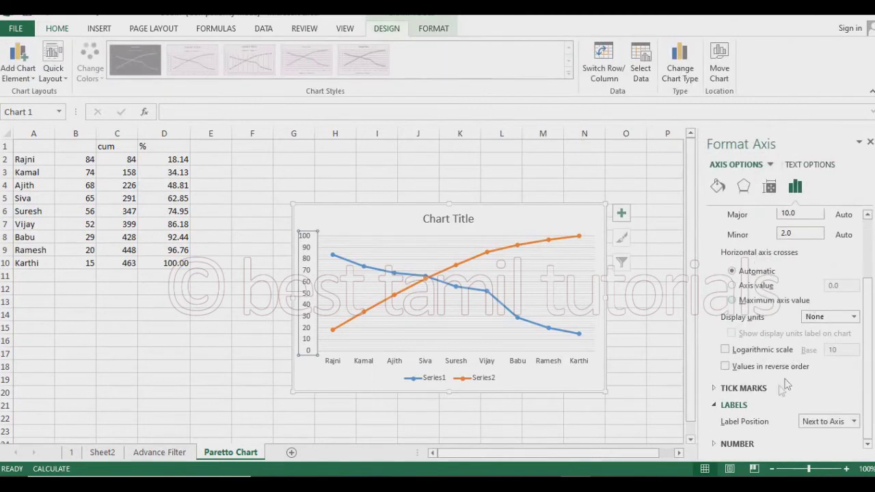
pyautogui.click(843, 422)
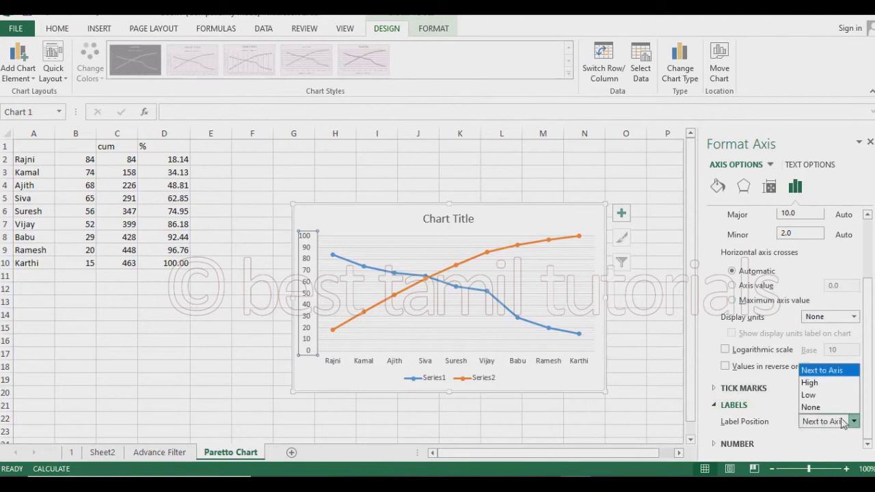
pyautogui.click(837, 388)
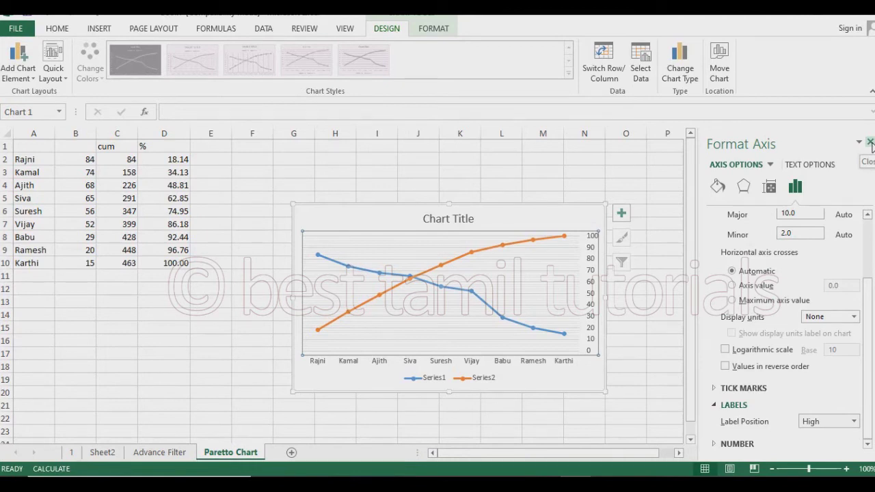
pyautogui.click(871, 142)
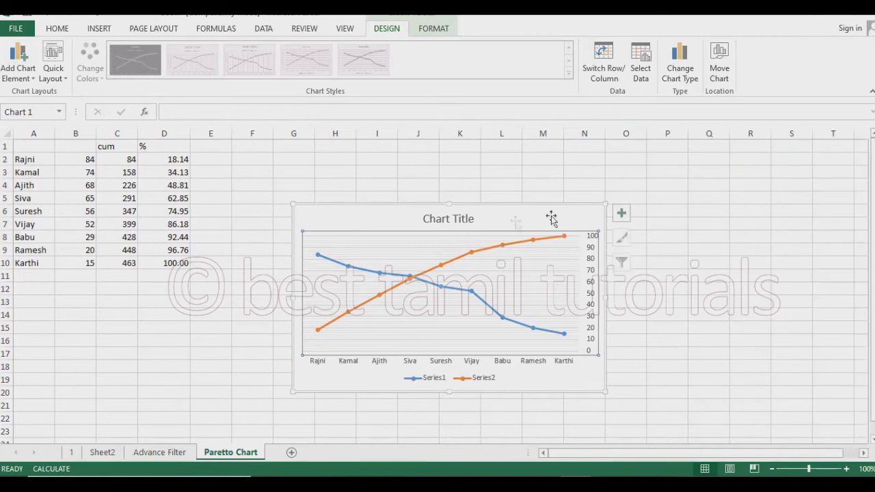
# Step: Plot the blue Series1 quantity line on the secondary axis
pyautogui.click(454, 290)
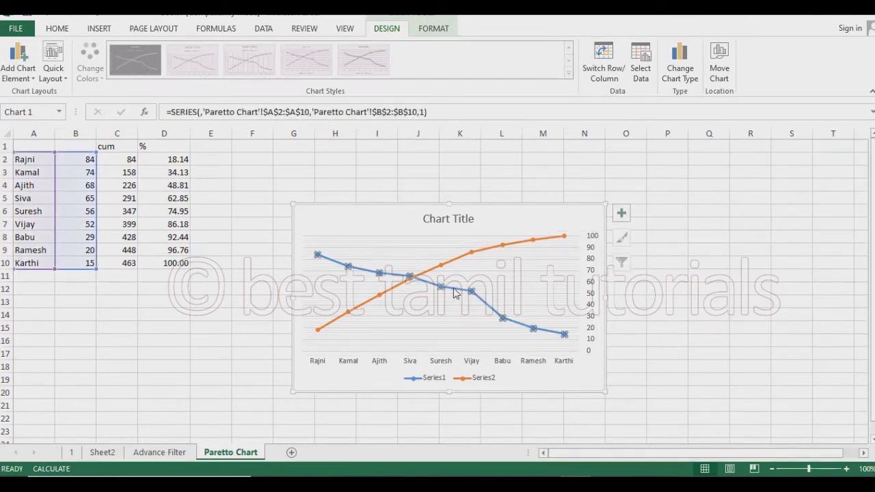
pyautogui.rightClick(453, 290)
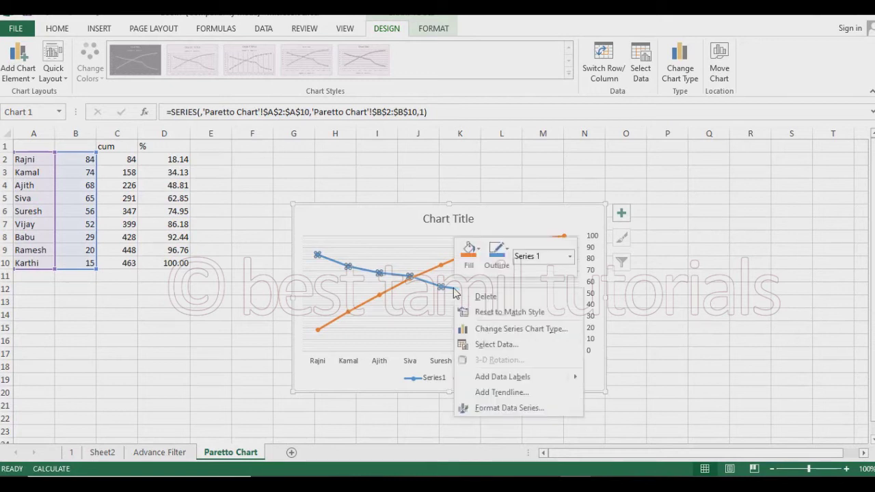
pyautogui.click(489, 409)
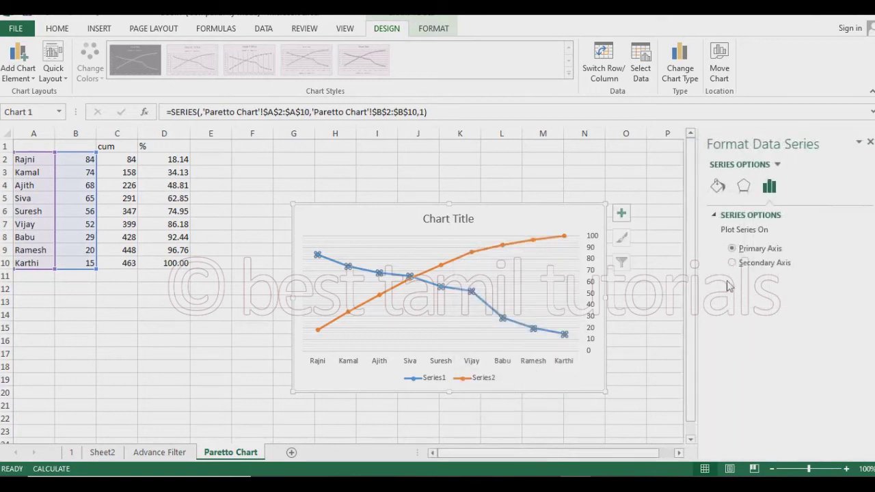
pyautogui.click(750, 264)
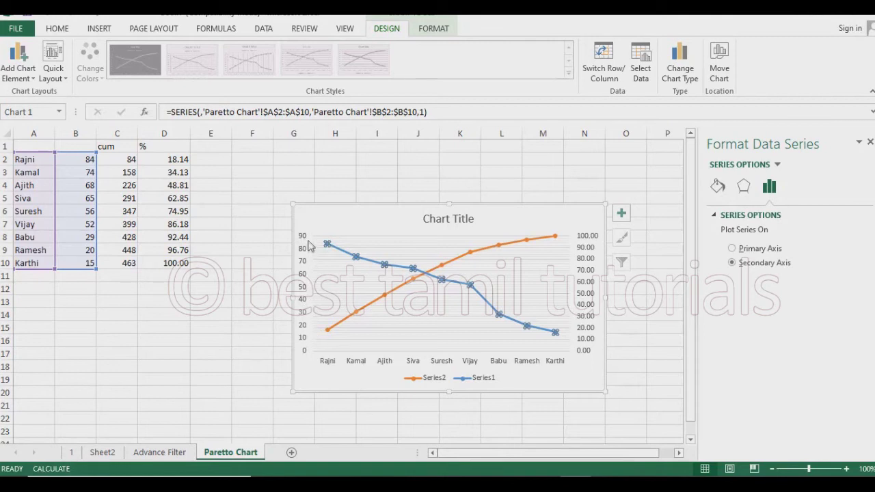
pyautogui.click(870, 141)
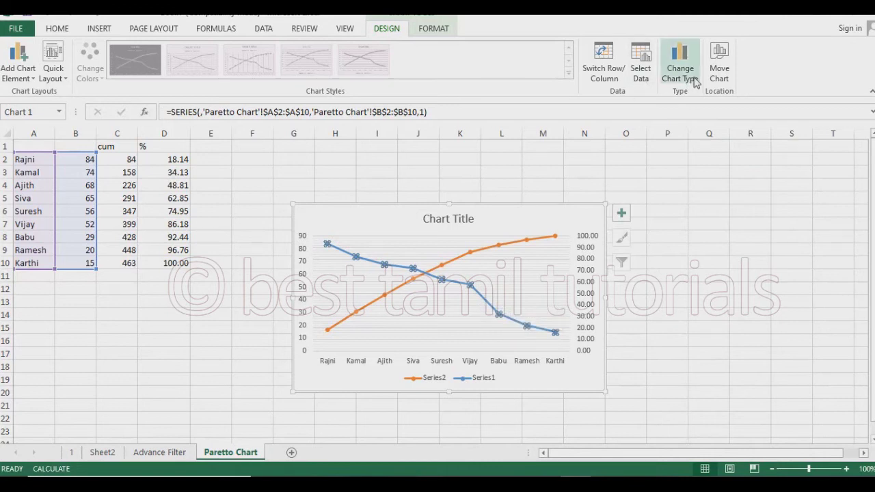
# Step: Make Series1 Clustered Column in a combo chart, keeping Series2 as Line with Markers
pyautogui.click(681, 68)
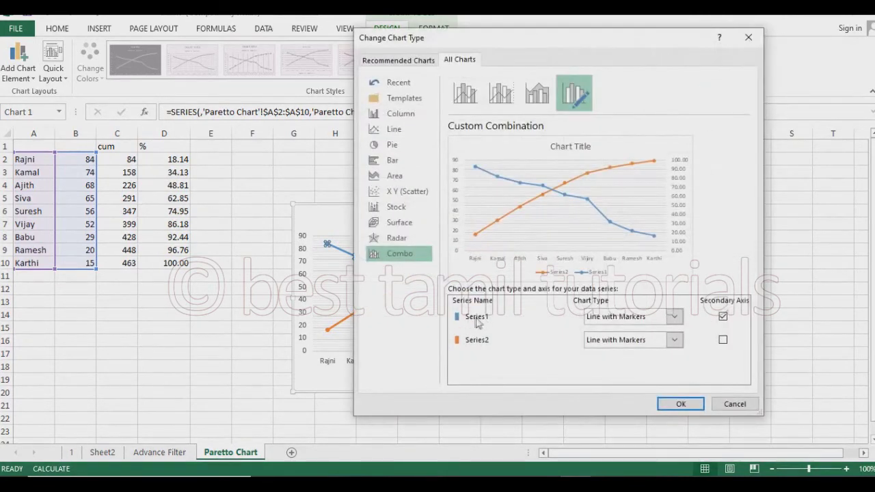
pyautogui.click(676, 317)
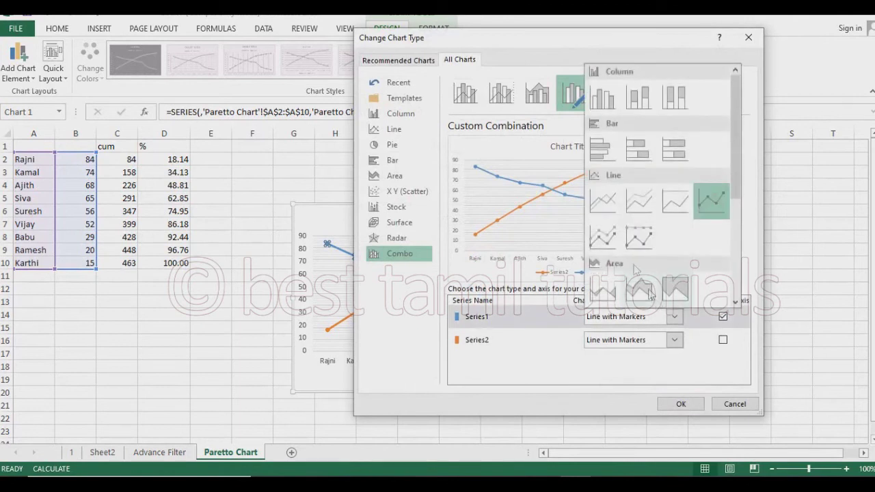
pyautogui.click(604, 98)
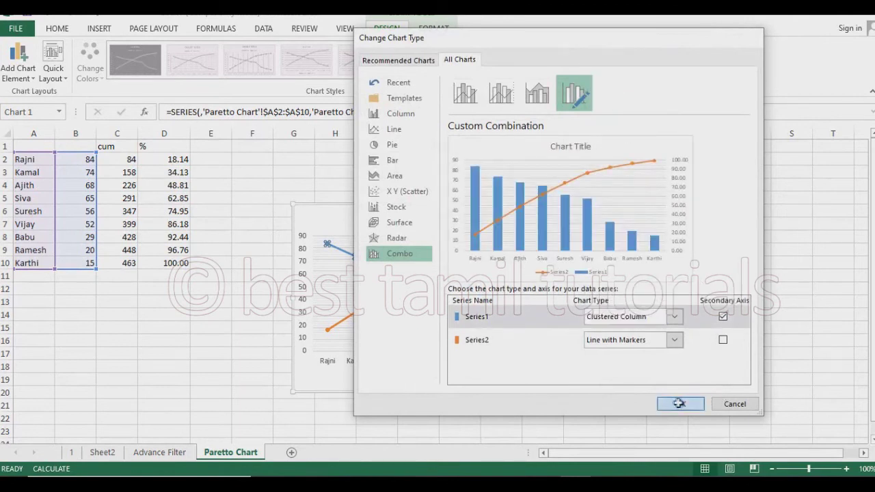
pyautogui.click(681, 404)
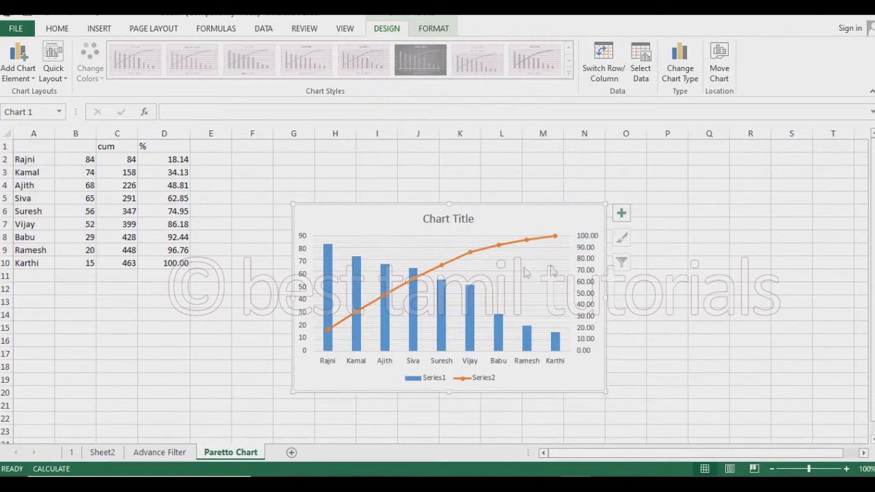
# Step: Add data labels to the orange Series2 cumulative line, showing 18.14 to 100.00
pyautogui.rightClick(445, 267)
pyautogui.moveTo(494, 352)
pyautogui.click(600, 360)
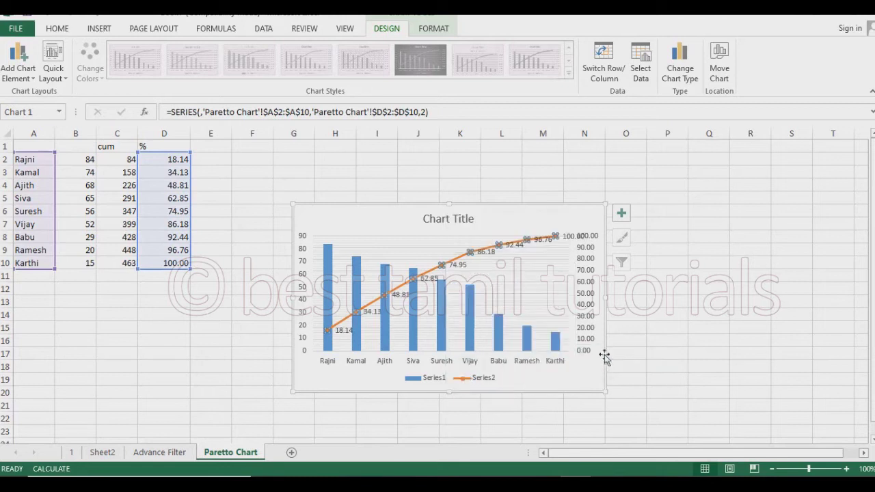
pyautogui.click(668, 316)
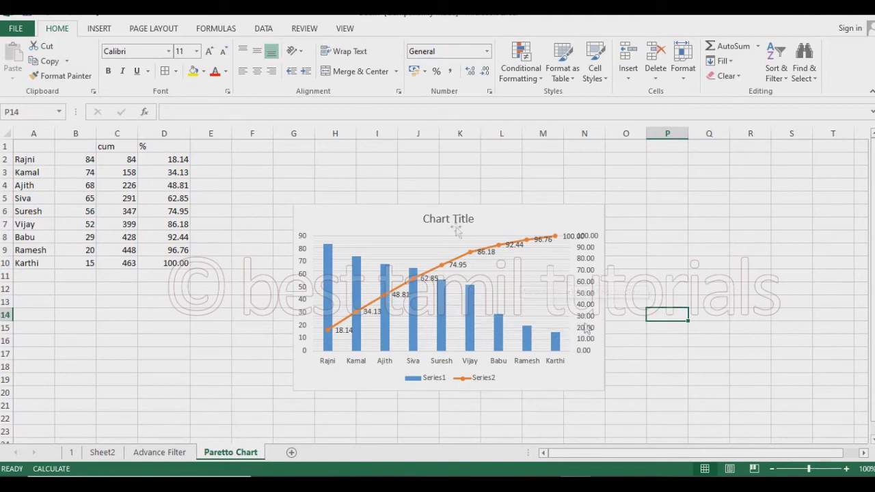
pyautogui.click(437, 380)
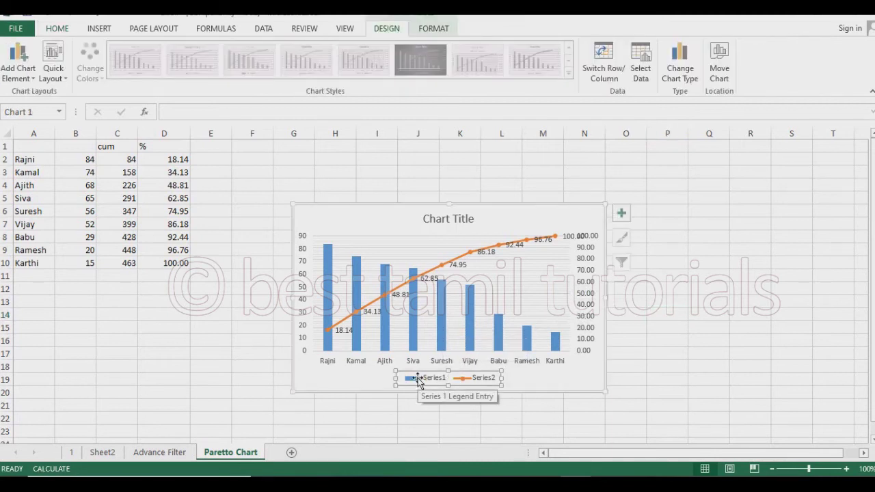
# Step: Delete the Series1/Series2 legend and select the Chart Title text
pyautogui.press('Delete')
pyautogui.click(453, 215)
pyautogui.tripleClick(448, 219)
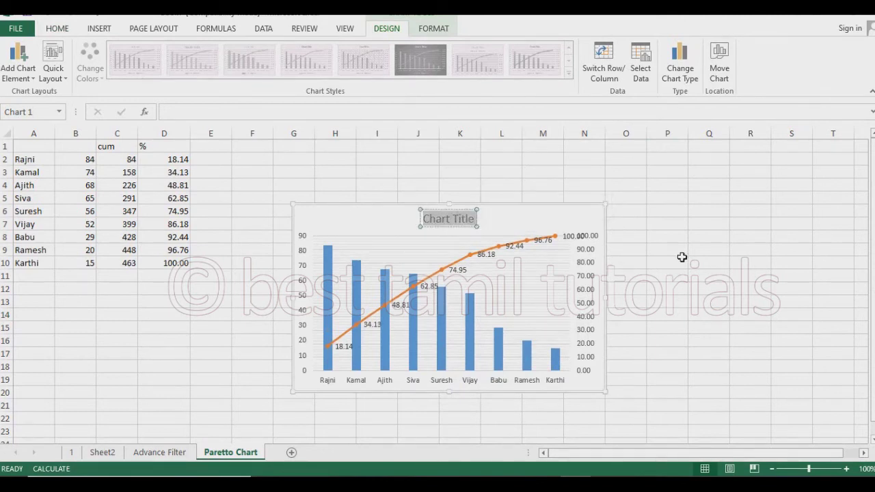
# Step: Review the Format Chart Area settings, then bring up the preset chart layouts
pyautogui.click(542, 216)
pyautogui.rightClick(543, 217)
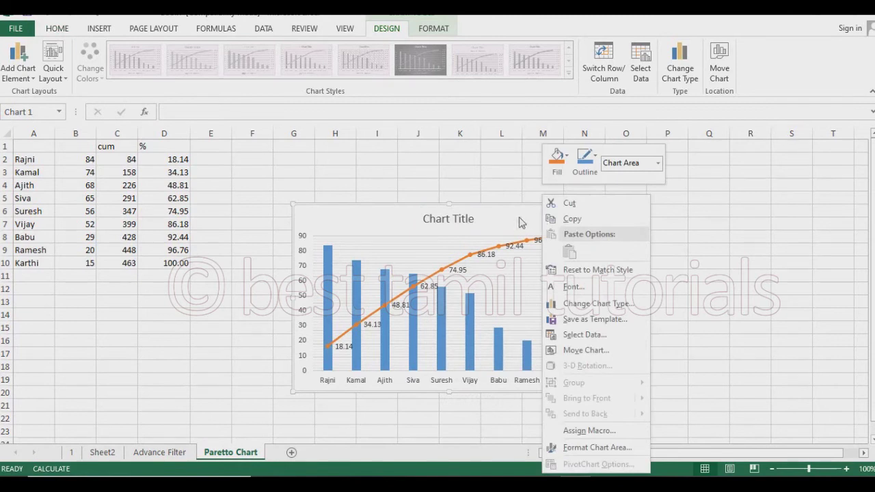
pyautogui.click(521, 224)
pyautogui.rightClick(550, 222)
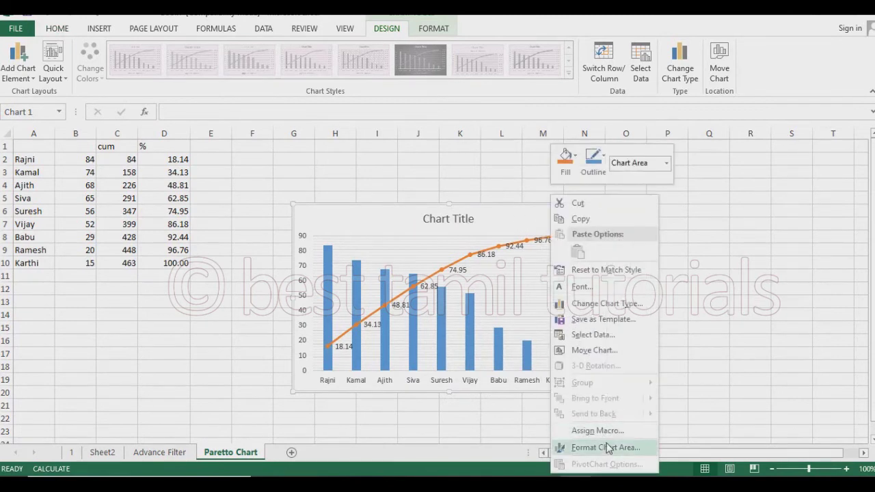
pyautogui.click(609, 340)
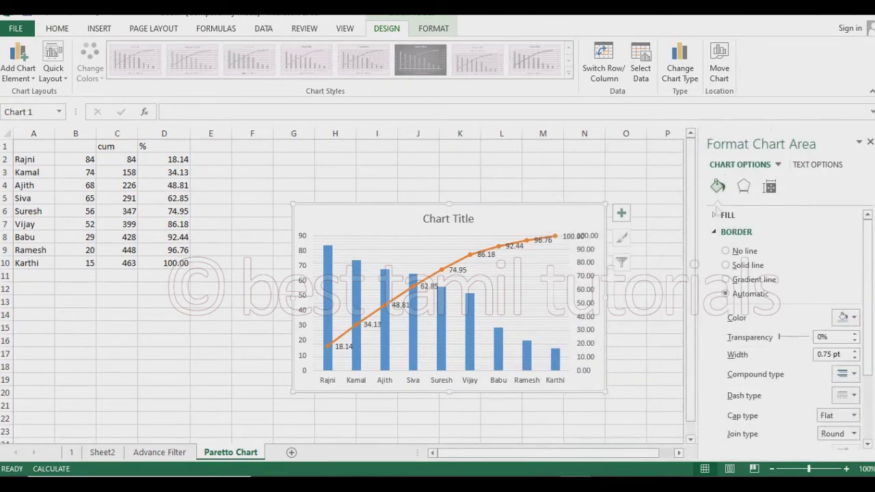
pyautogui.click(869, 142)
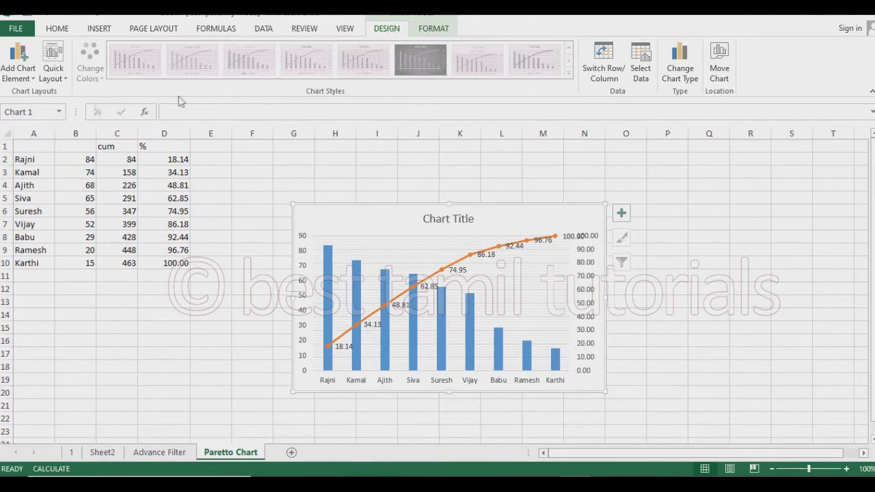
pyautogui.click(63, 81)
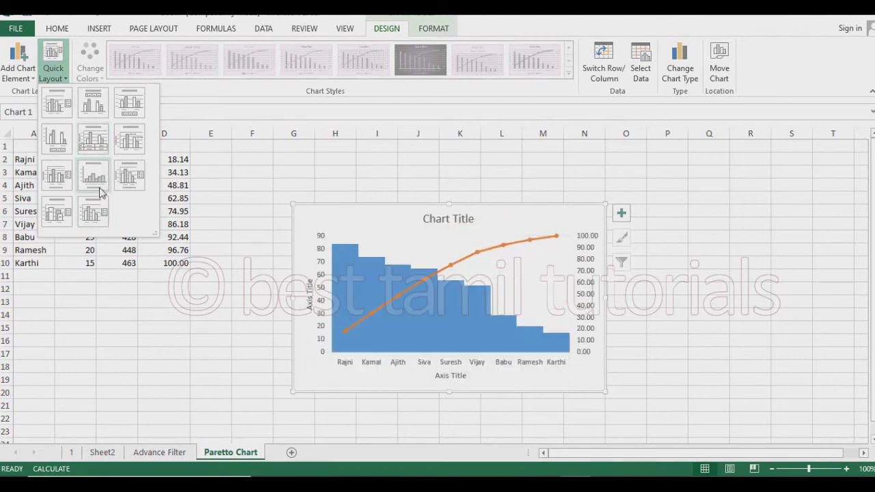
# Step: Apply the Quick Layout preset with an axis title and a data table beneath the columns
pyautogui.click(99, 139)
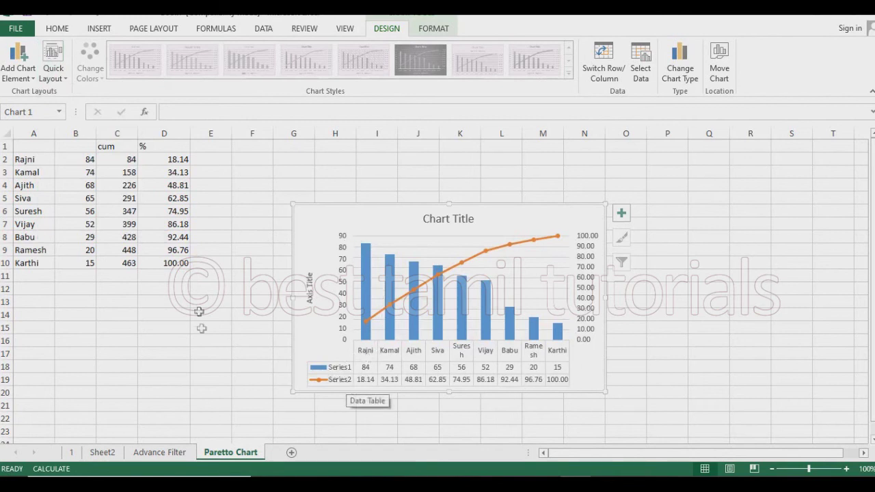
pyautogui.click(37, 142)
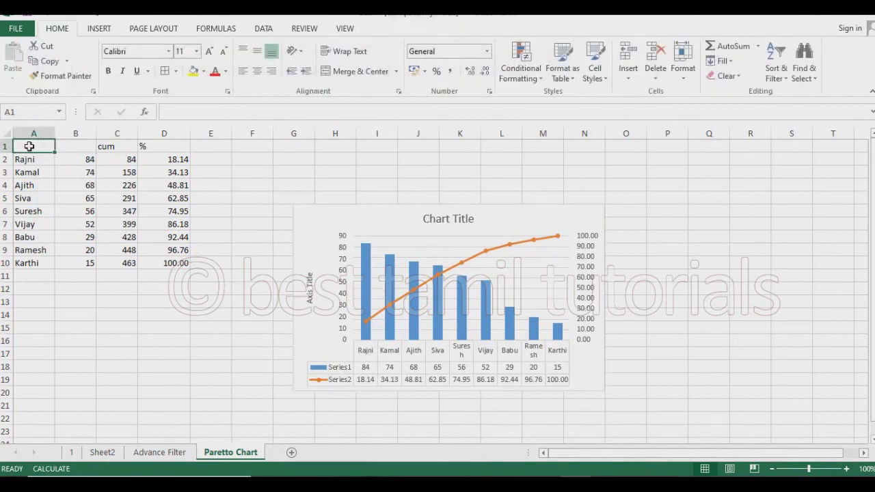
# Step: Enter the header 'name' in A1 and begin typing 'defect qty' in B1
pyautogui.write('na')
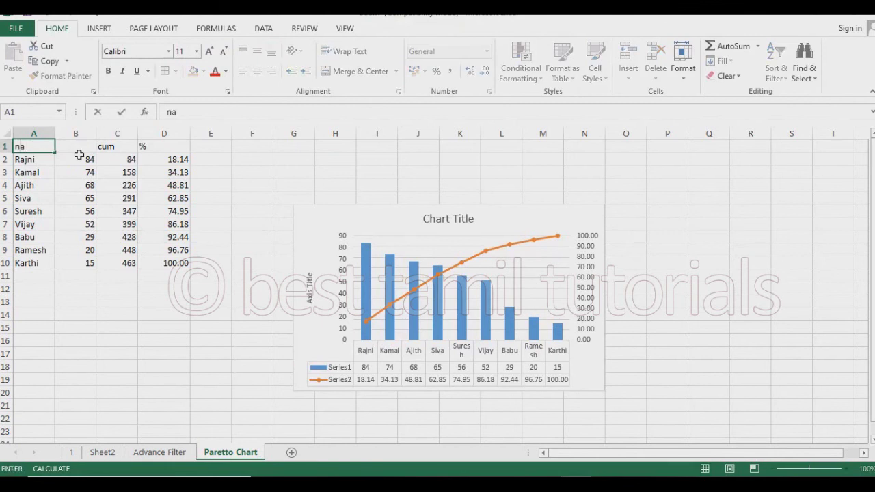
pyautogui.press('Return')
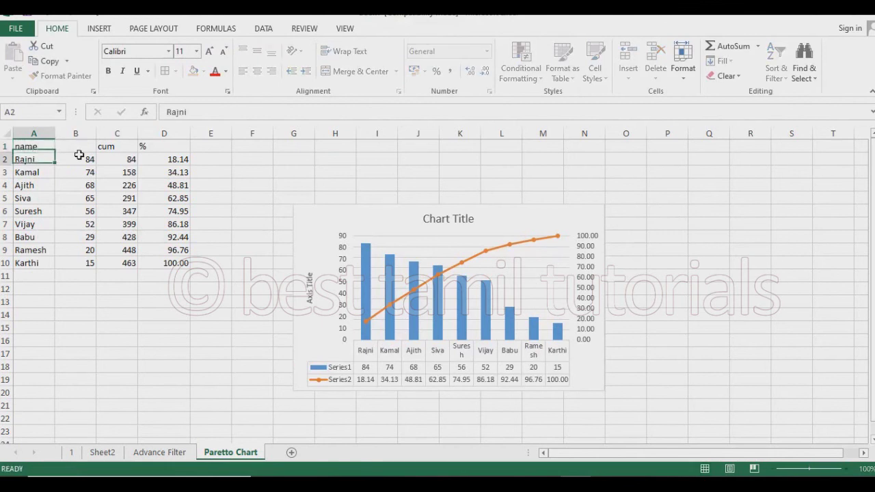
pyautogui.click(80, 152)
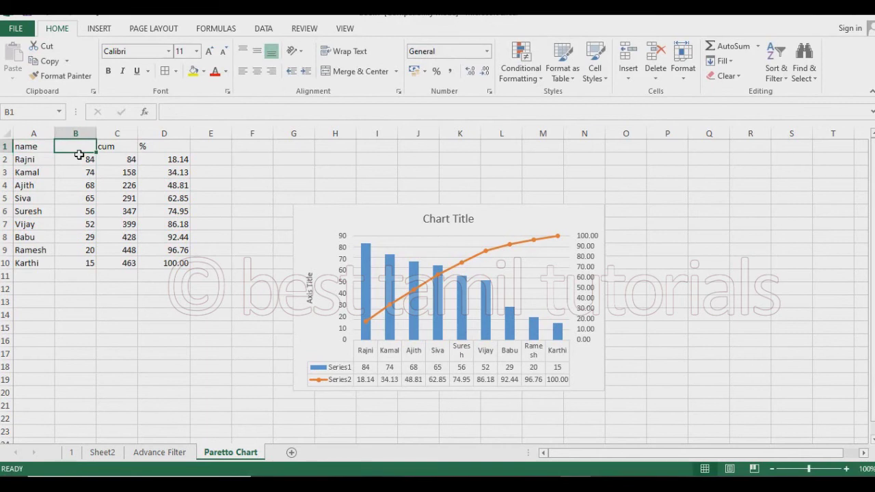
pyautogui.write('defect')
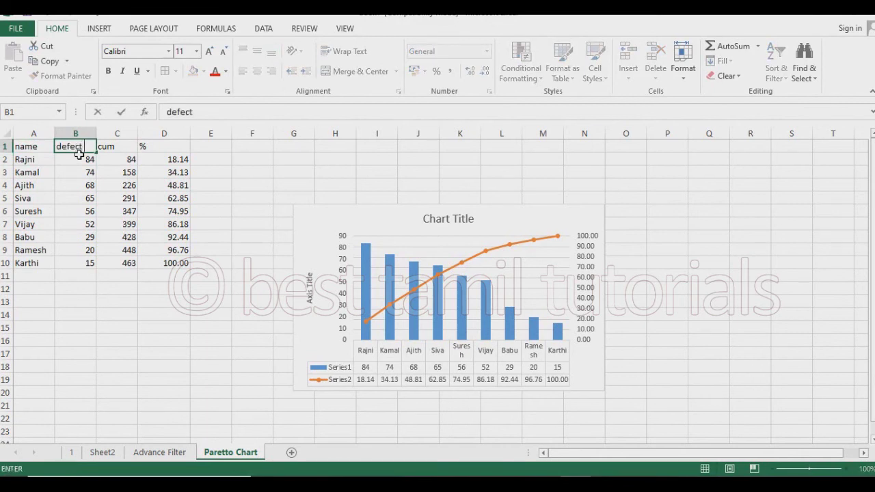
pyautogui.write('y')
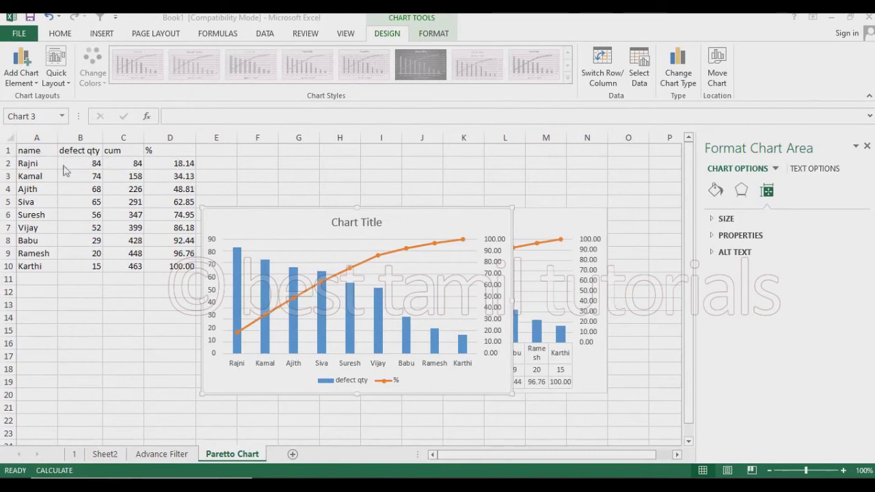
# Step: Reposition the new Pareto chart and move the data-table chart up to columns I–O
pyautogui.click(88, 150)
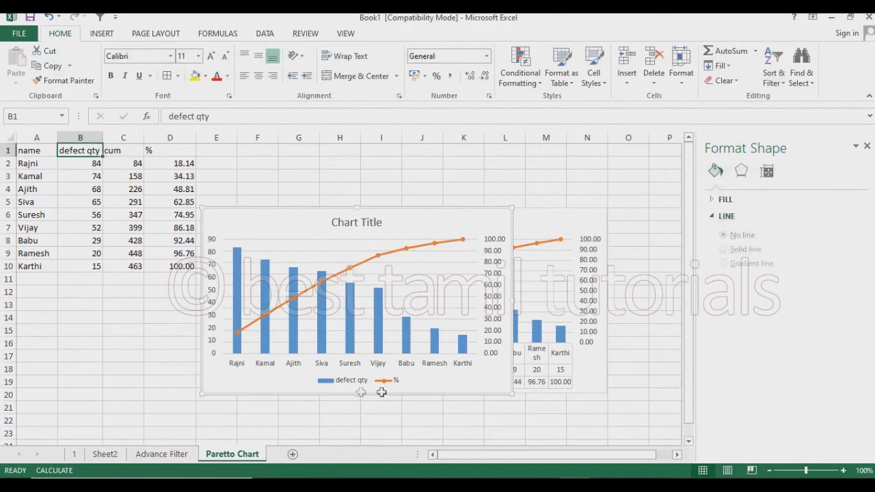
pyautogui.click(170, 150)
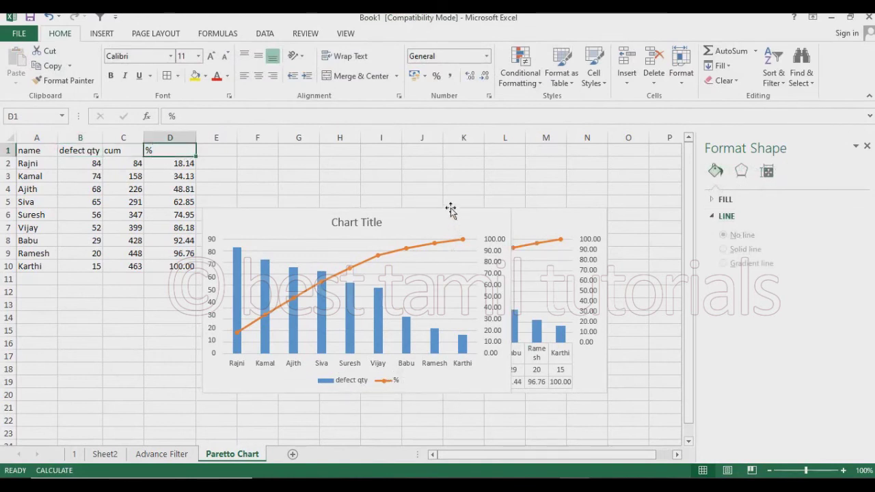
pyautogui.moveTo(449, 212); pyautogui.dragTo(292, 288)
pyautogui.press('Escape')
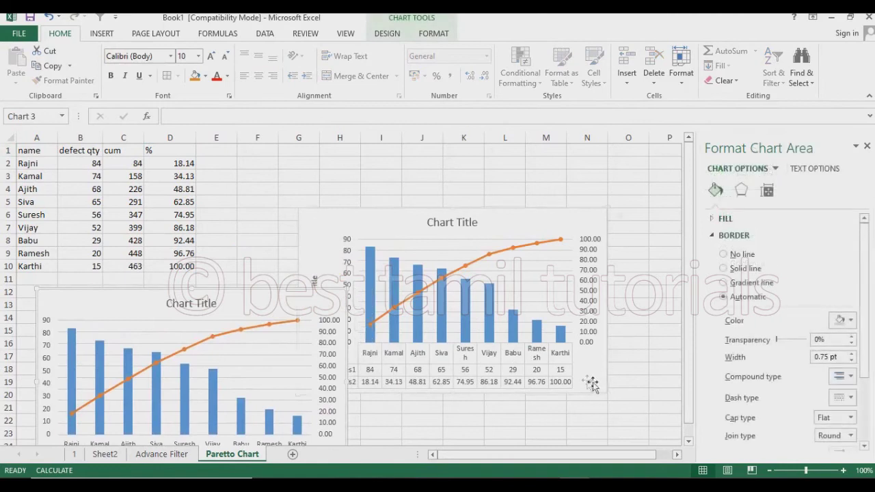
pyautogui.moveTo(437, 207); pyautogui.dragTo(496, 167)
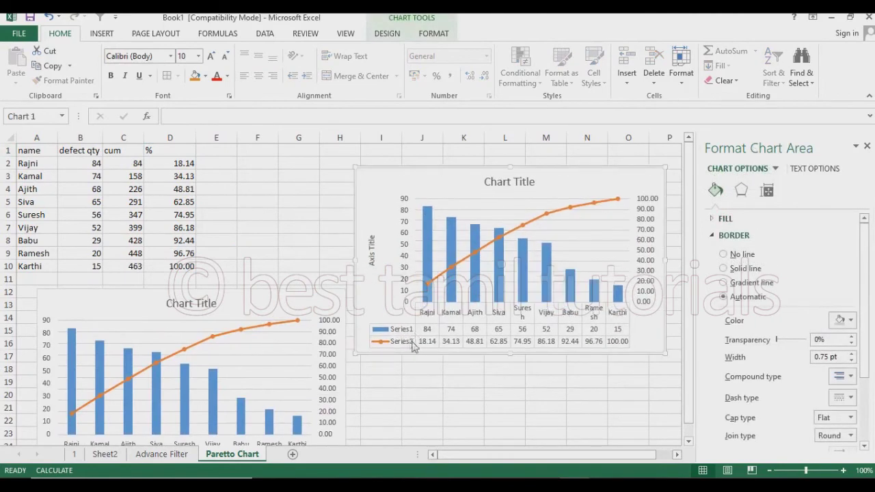
pyautogui.click(171, 152)
# Step: Move the lower chart up beside the data and shift the left chart rightward
pyautogui.click(82, 149)
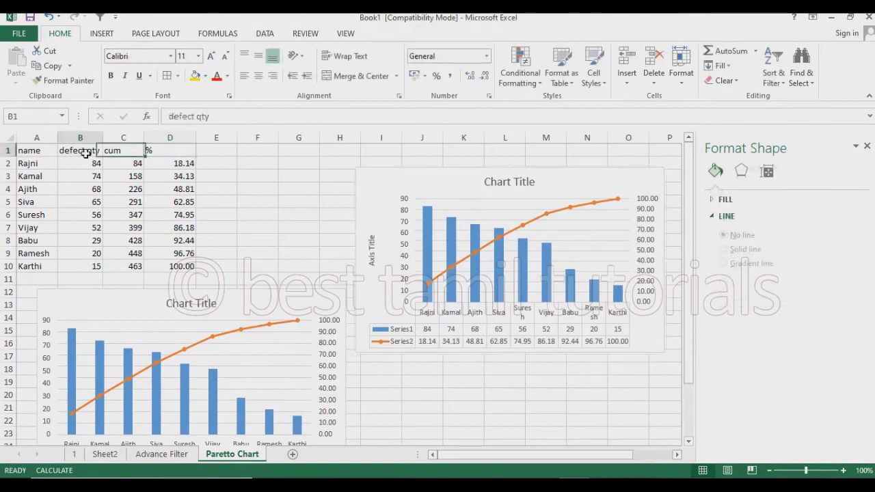
pyautogui.click(27, 151)
pyautogui.click(151, 148)
pyautogui.moveTo(225, 289); pyautogui.dragTo(242, 204)
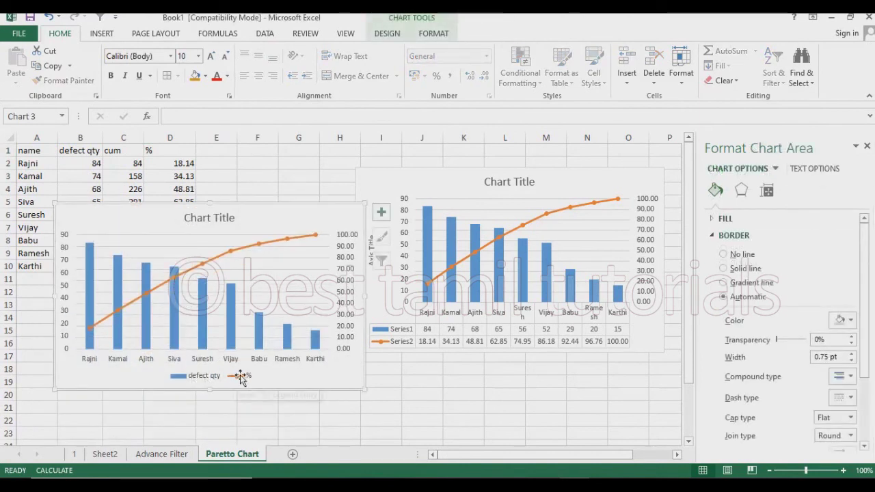
pyautogui.click(229, 373)
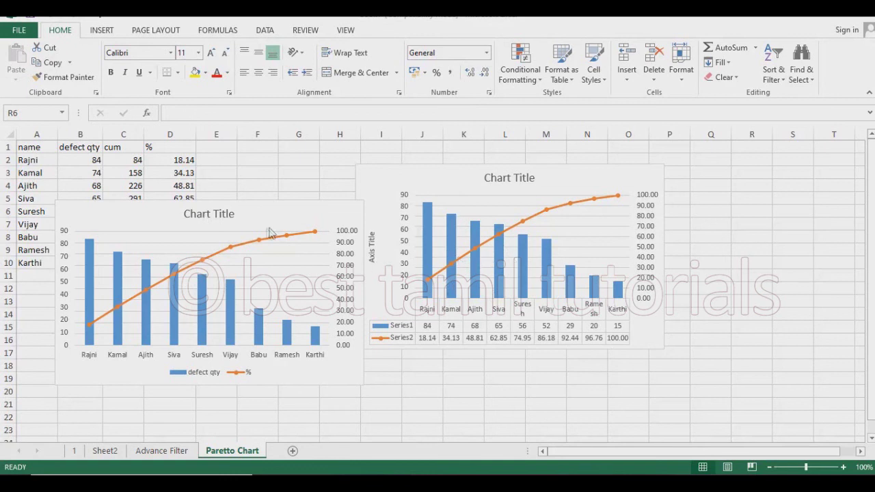
pyautogui.press('Escape')
pyautogui.moveTo(281, 203); pyautogui.dragTo(389, 203)
# Step: Select the name and defect qty columns to start a fresh chart
pyautogui.click(55, 149)
pyautogui.click(65, 151)
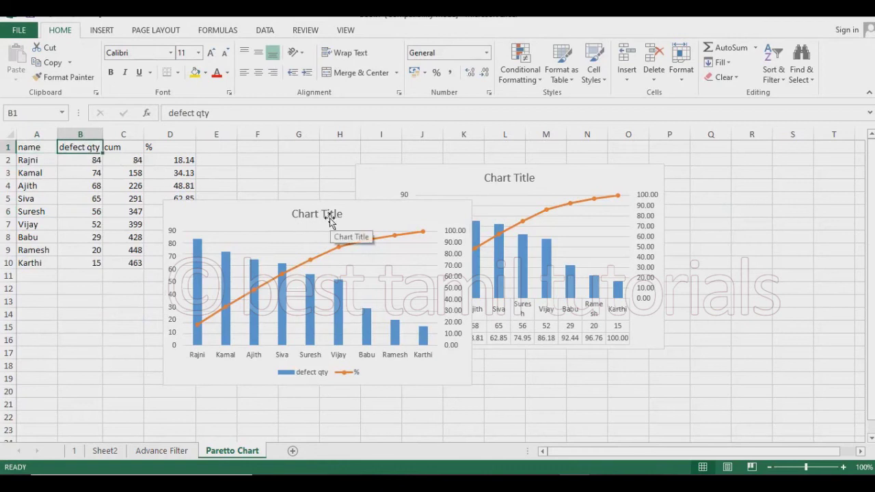
pyautogui.click(41, 147)
pyautogui.moveTo(69, 192); pyautogui.dragTo(78, 250)
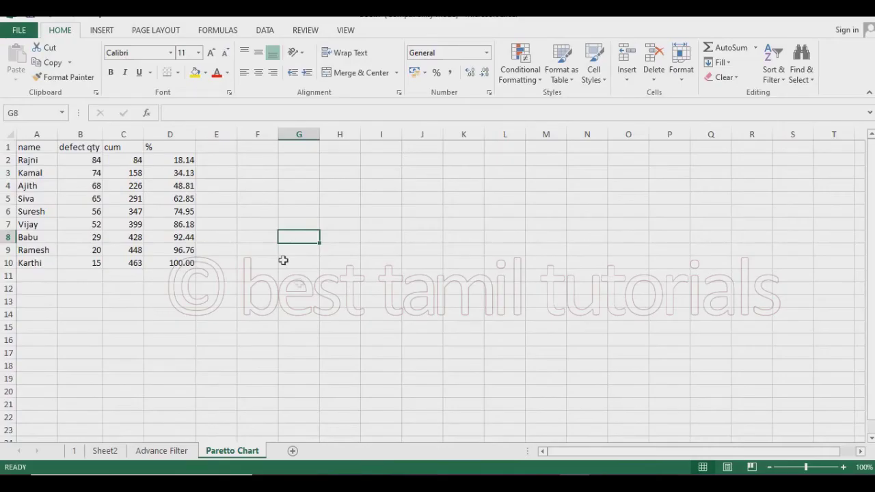
# Step: Select the names and defect quantities in A1:B10
pyautogui.moveTo(32, 150); pyautogui.dragTo(79, 261)
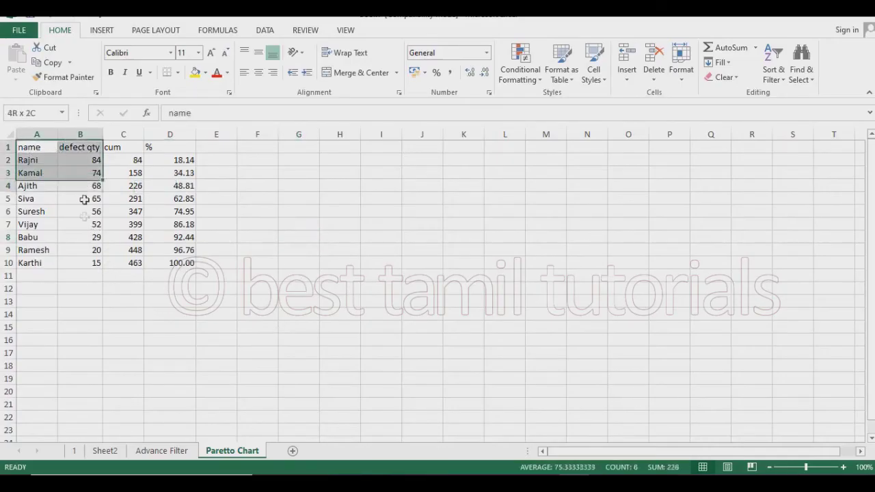
pyautogui.moveTo(123, 150); pyautogui.dragTo(179, 261)
pyautogui.moveTo(29, 148)
pyautogui.mouseDown()
pyautogui.moveTo(84, 225)
pyautogui.moveTo(110, 223)
pyautogui.mouseUp()
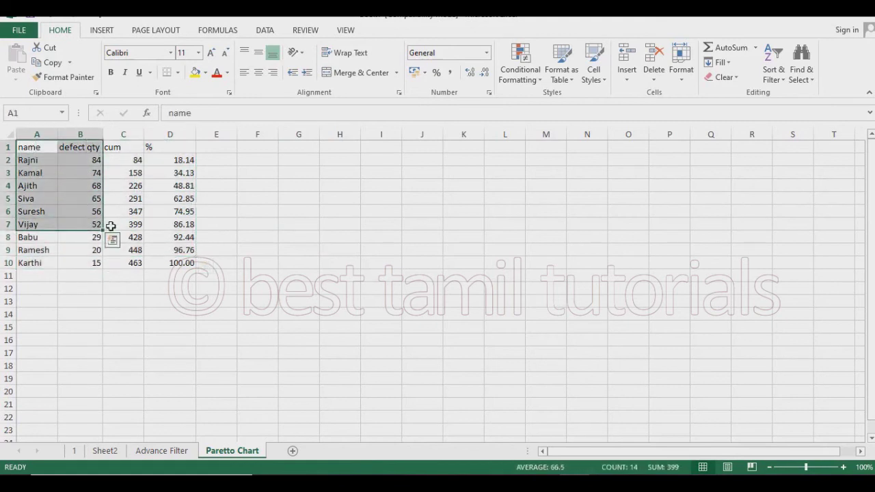
pyautogui.click(217, 301)
pyautogui.moveTo(34, 147); pyautogui.dragTo(86, 264)
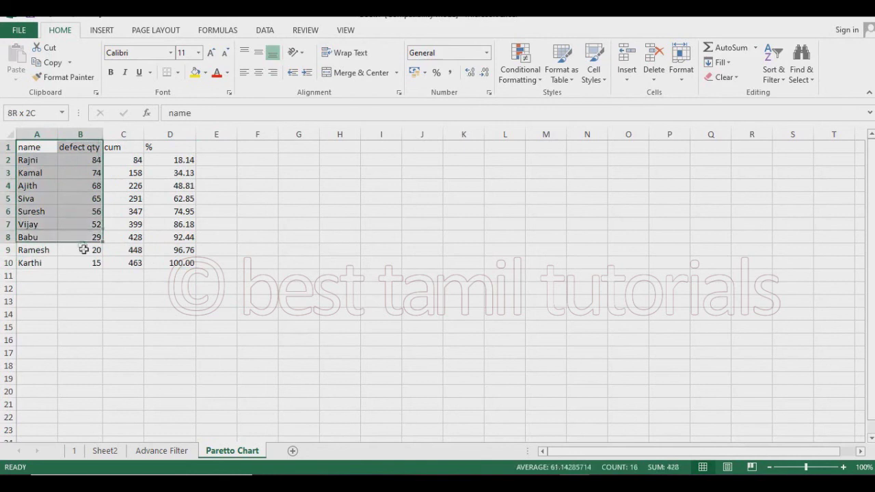
# Step: Insert a Clustered Column chart of defect qty for the nine names
pyautogui.click(103, 31)
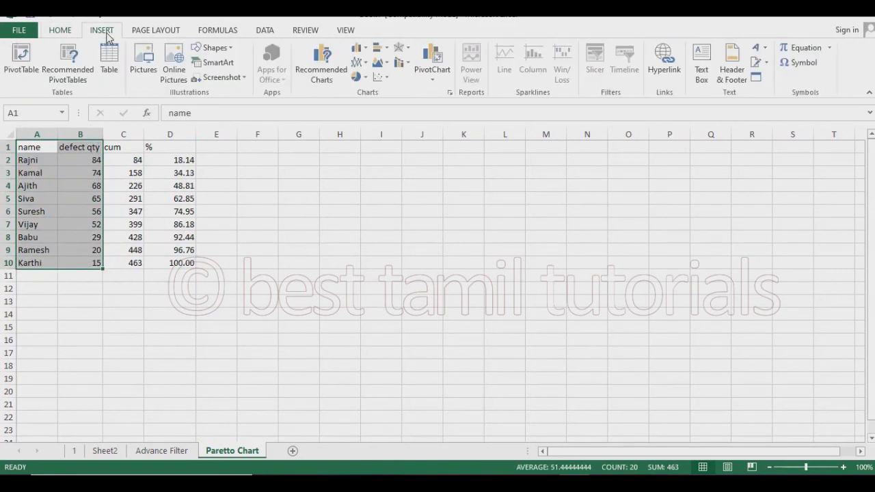
pyautogui.click(365, 53)
pyautogui.click(364, 86)
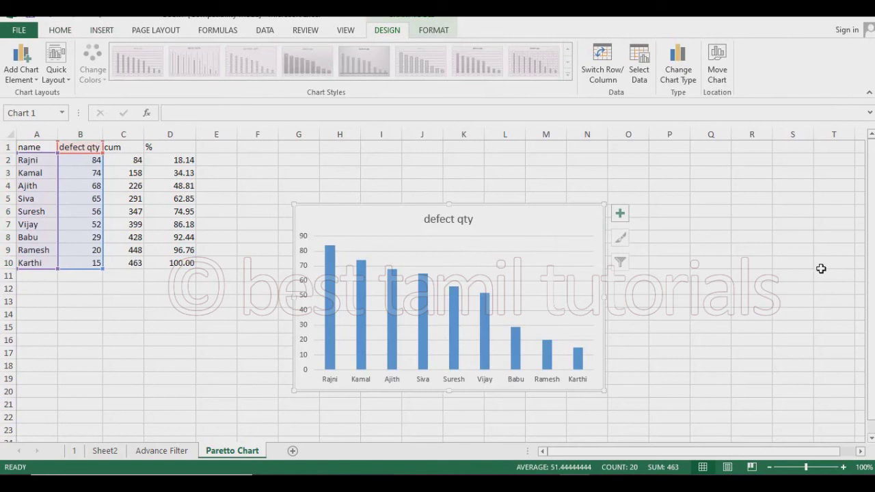
pyautogui.rightClick(549, 232)
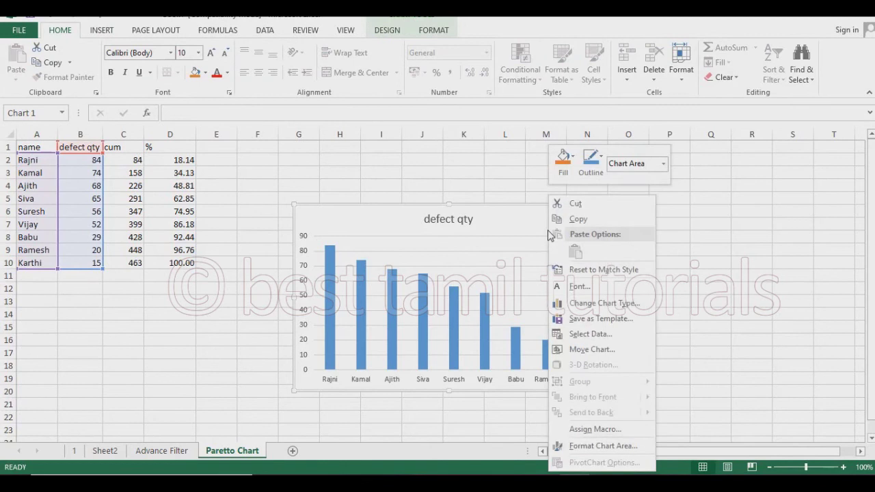
# Step: Extend the chart's data range with the % column D1:D10 through Select Data
pyautogui.click(580, 334)
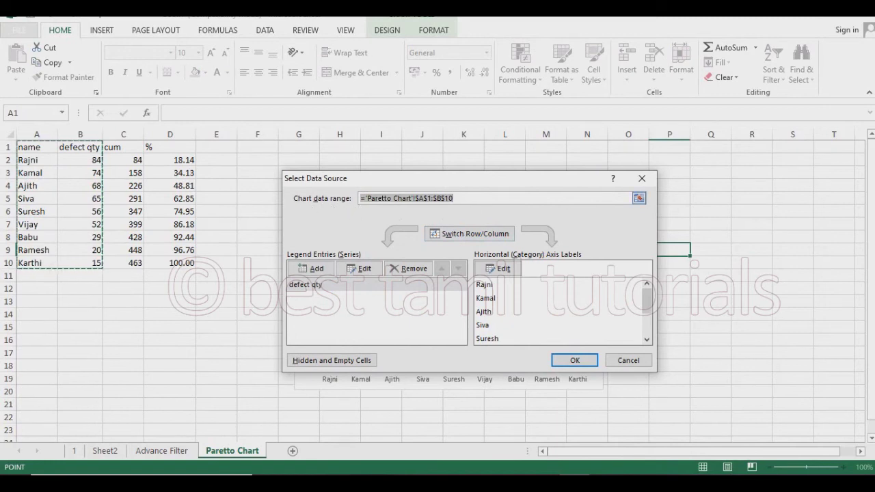
pyautogui.click(520, 204)
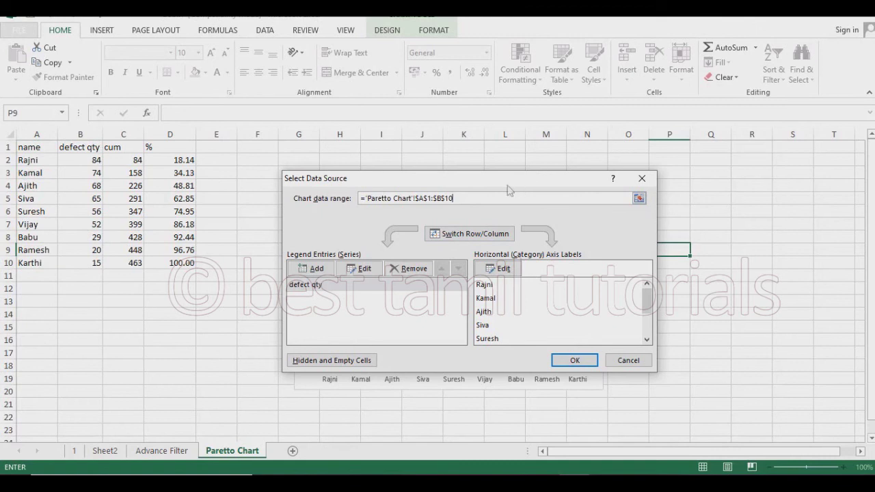
pyautogui.write(',')
pyautogui.moveTo(176, 151); pyautogui.dragTo(176, 262)
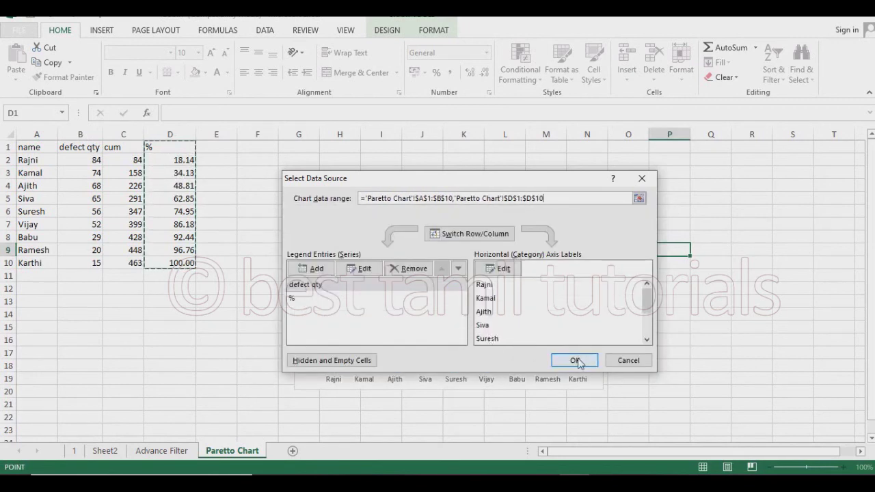
pyautogui.click(577, 360)
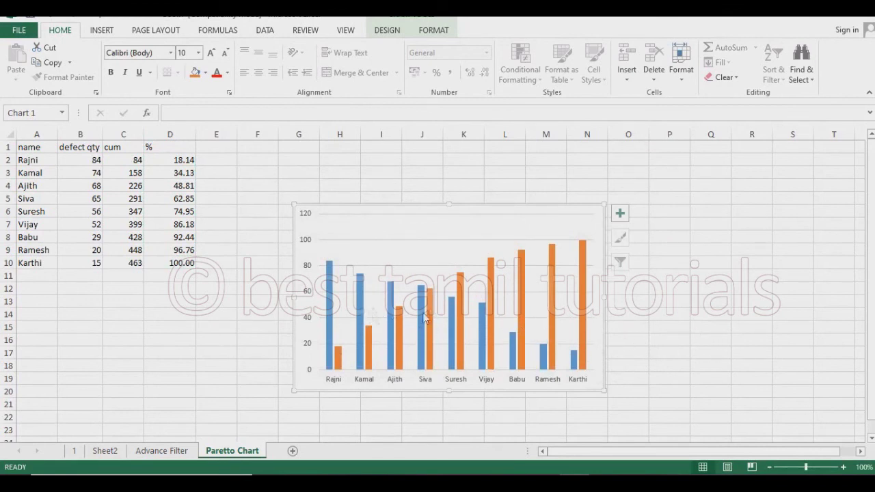
pyautogui.moveTo(359, 301)
pyautogui.click(361, 289)
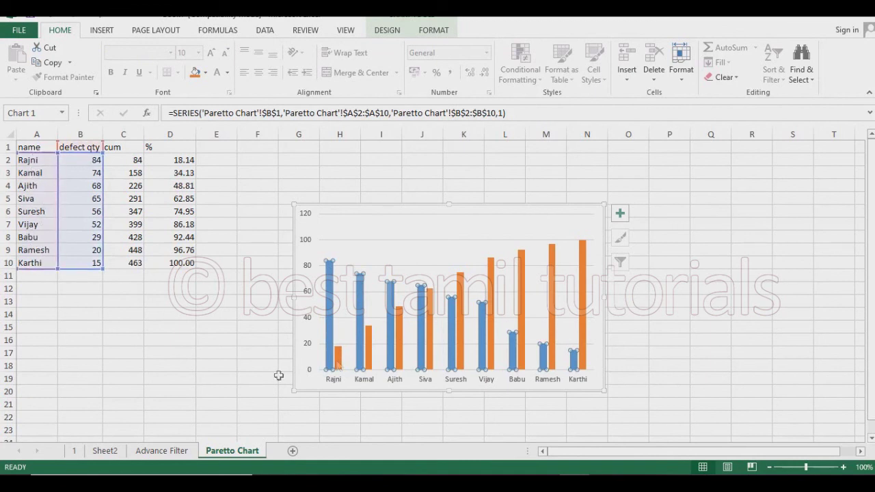
# Step: Plot the orange % series on the secondary axis
pyautogui.click(368, 353)
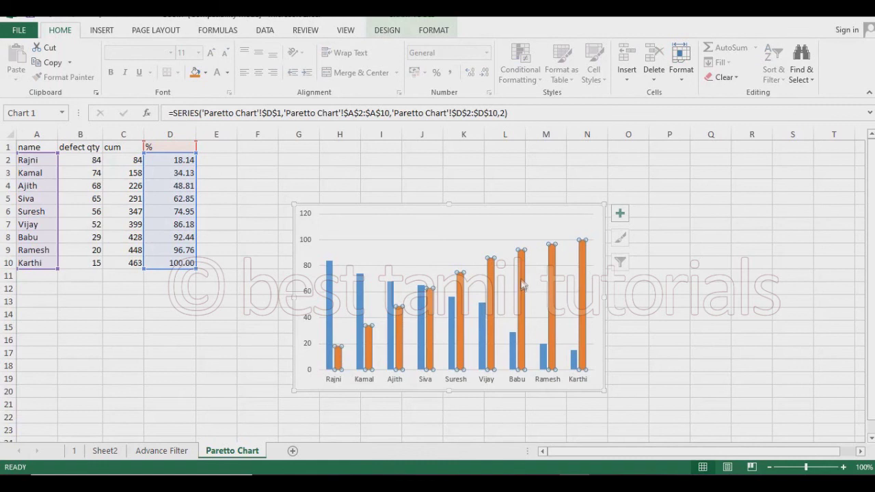
pyautogui.rightClick(522, 281)
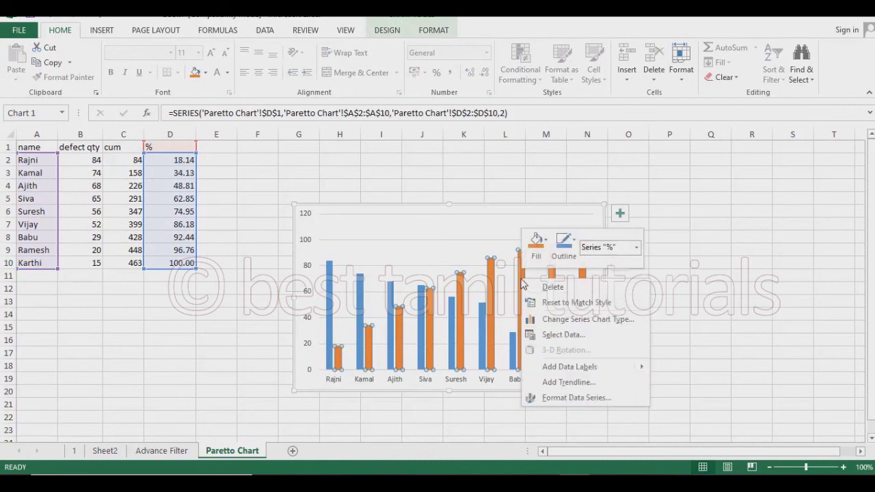
pyautogui.click(557, 397)
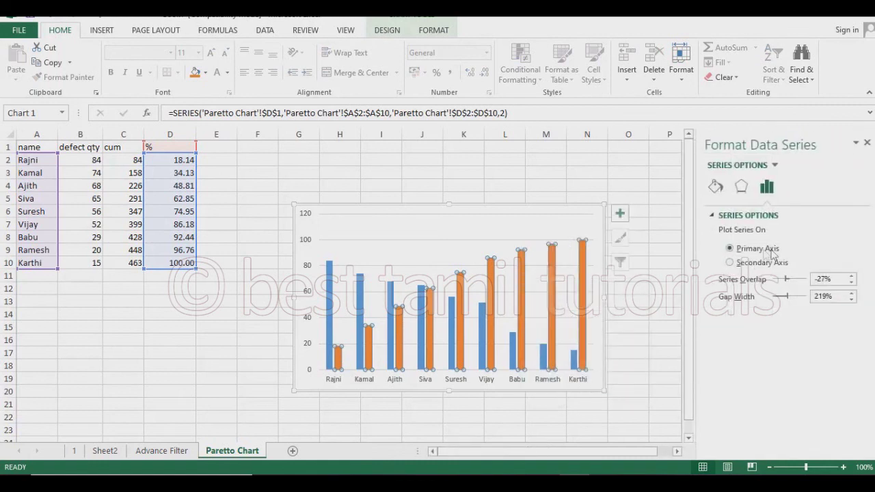
pyautogui.click(730, 264)
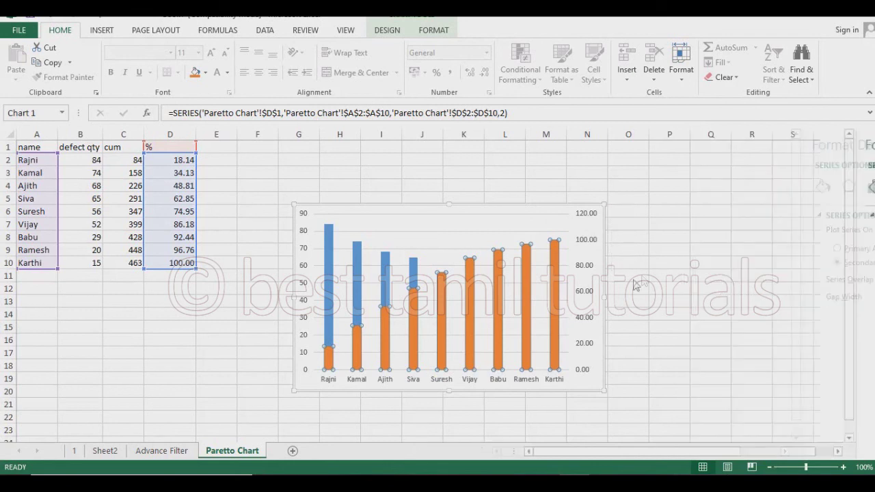
# Step: Set the secondary axis maximum to 100
pyautogui.doubleClick(587, 238)
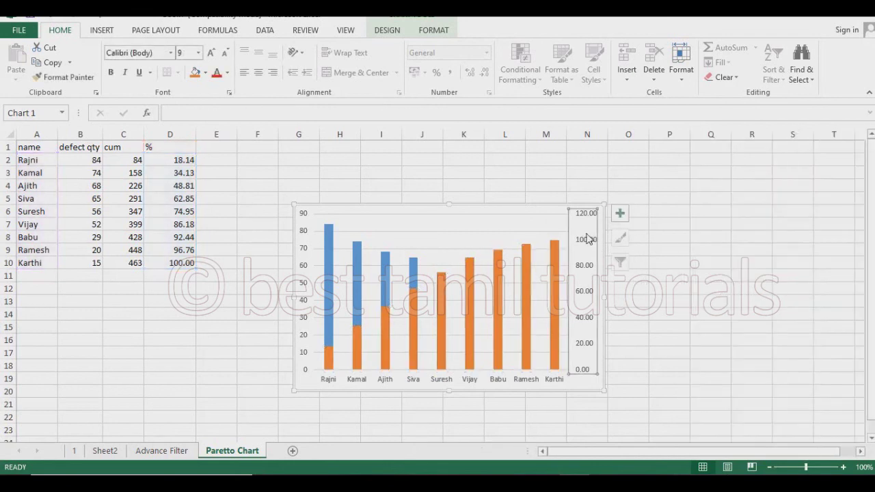
pyautogui.doubleClick(785, 265)
pyautogui.write('100')
pyautogui.press('Return')
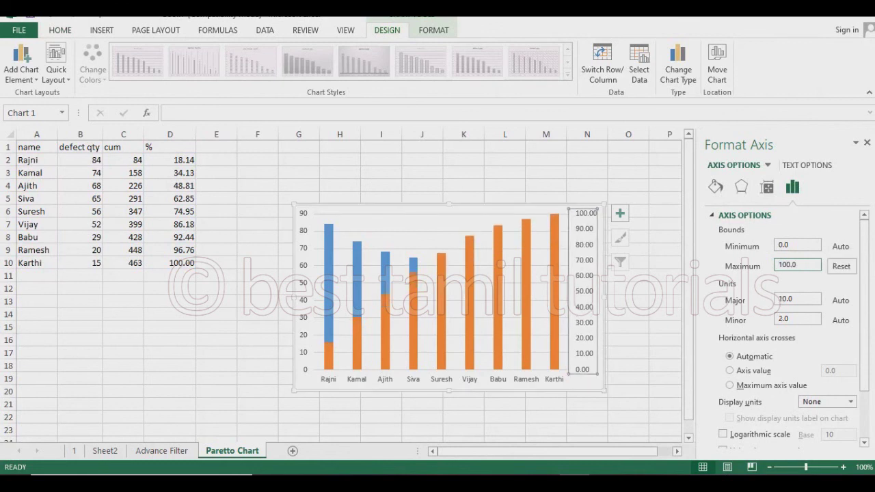
pyautogui.click(867, 143)
pyautogui.click(568, 253)
pyautogui.click(677, 74)
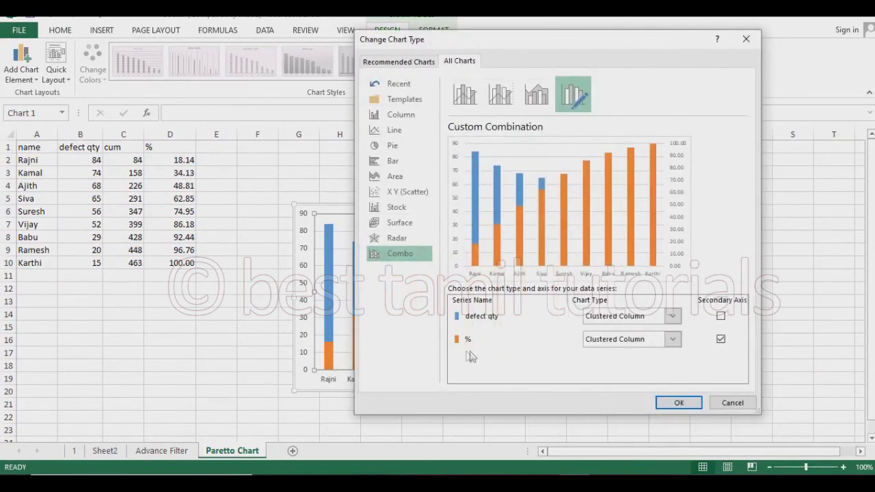
# Step: Change the % series to a Line on the secondary axis, forming a column-line combo chart
pyautogui.click(674, 340)
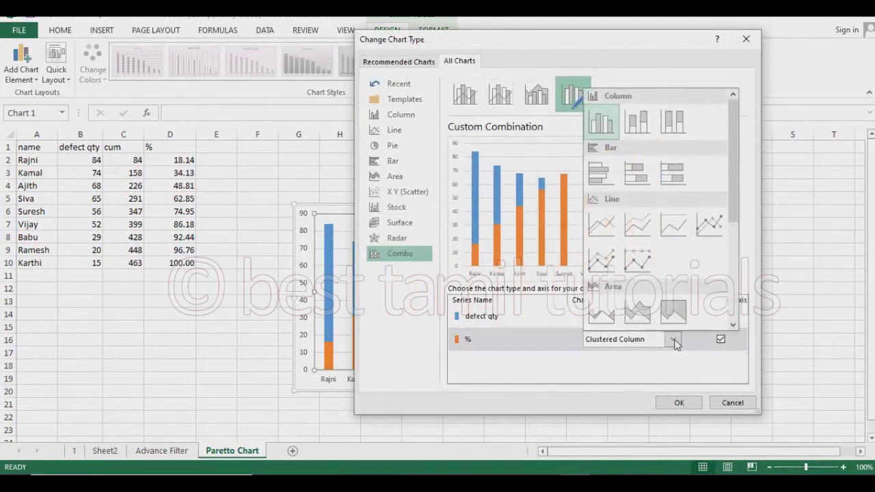
pyautogui.click(602, 224)
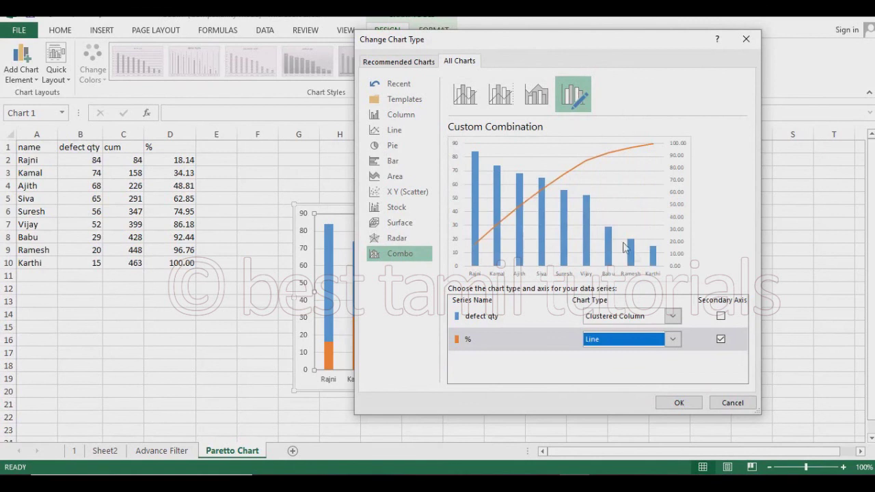
pyautogui.click(677, 403)
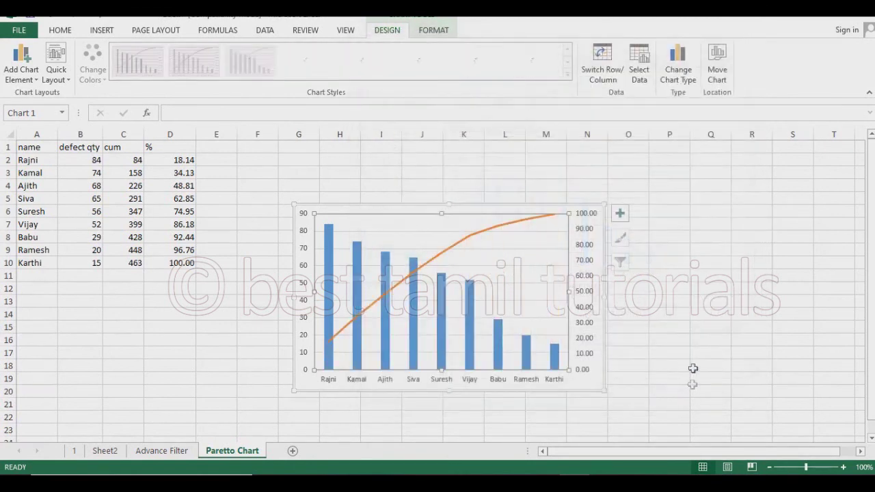
pyautogui.click(721, 340)
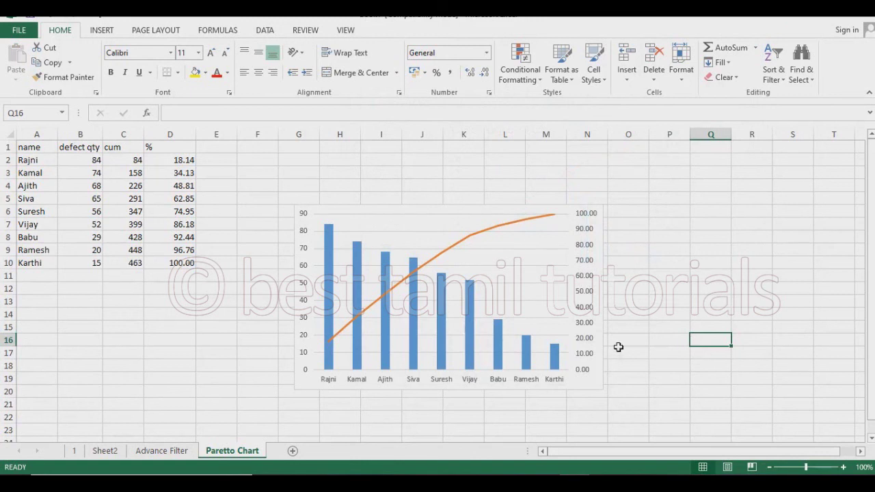
pyautogui.click(498, 339)
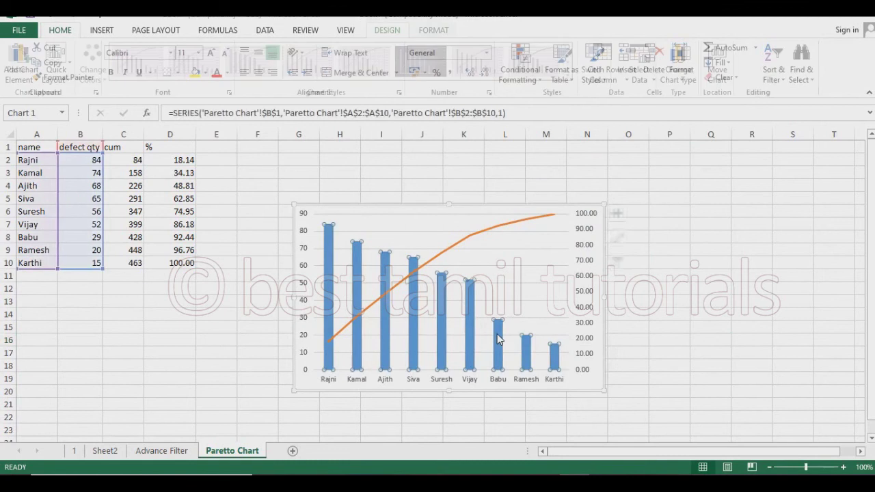
# Step: Add data labels (84 down to 15) to the blue defect qty columns
pyautogui.rightClick(497, 334)
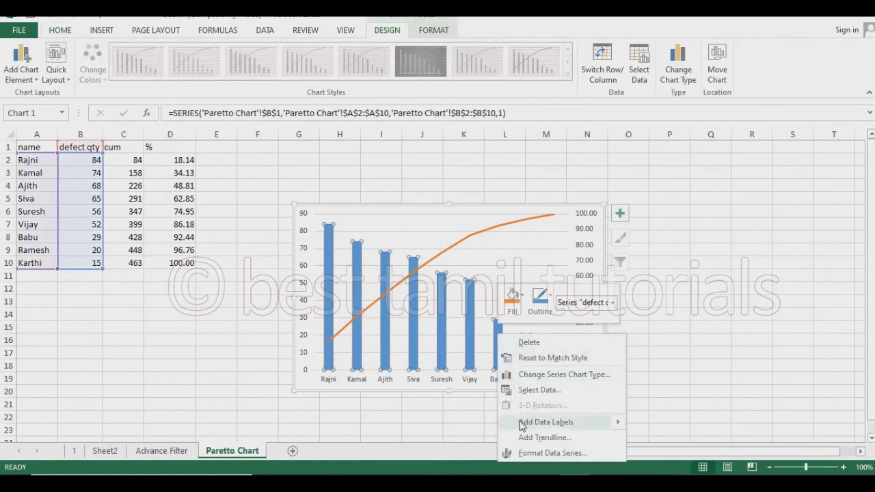
pyautogui.click(664, 422)
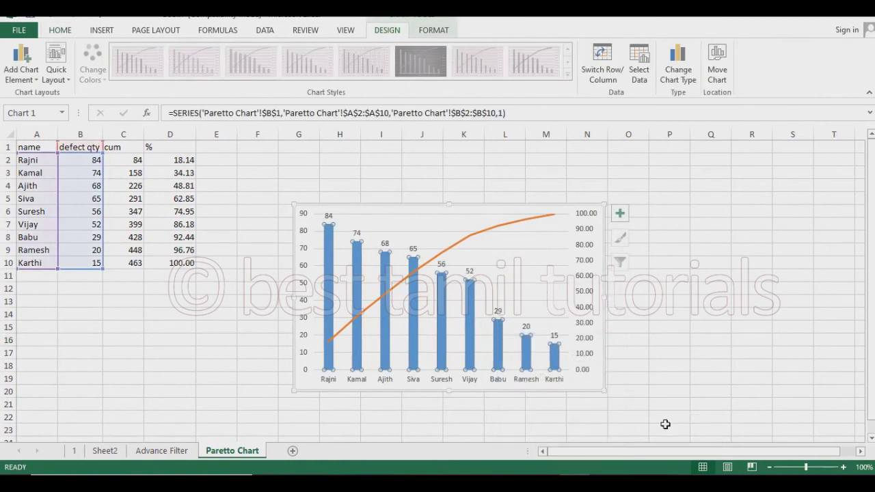